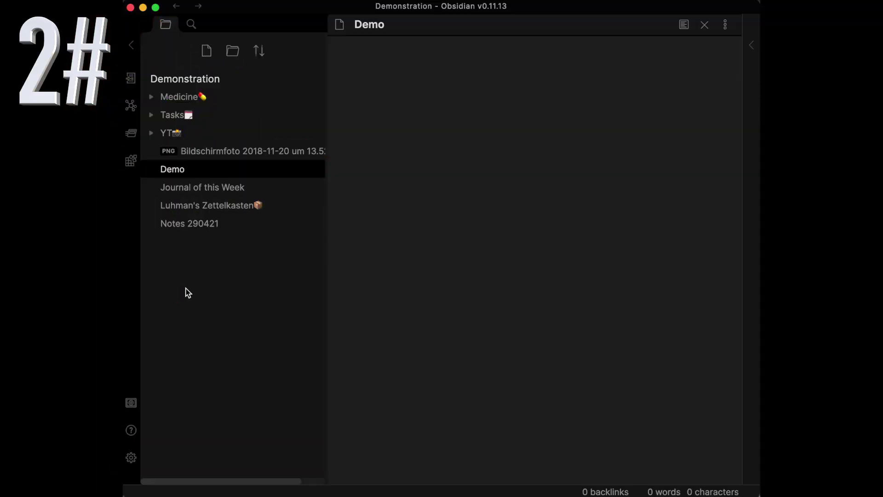
Step: Create a new Untitled note in the Demonstration vault with Cmd+N
{"action": "key", "text": "super+n"}
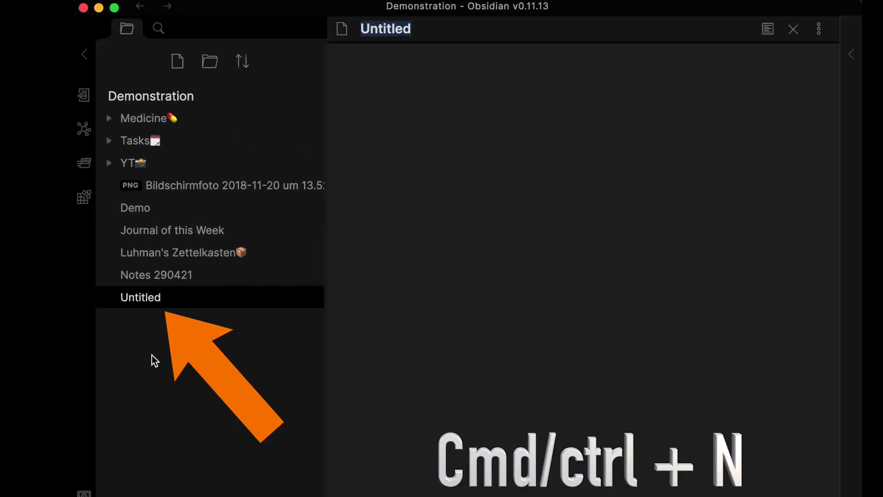
Step: Title the note 'Demo 2', then open and close an extra split-pane note
{"action": "type", "text": "Demo 2"}
{"action": "key", "text": "super+shift+n"}
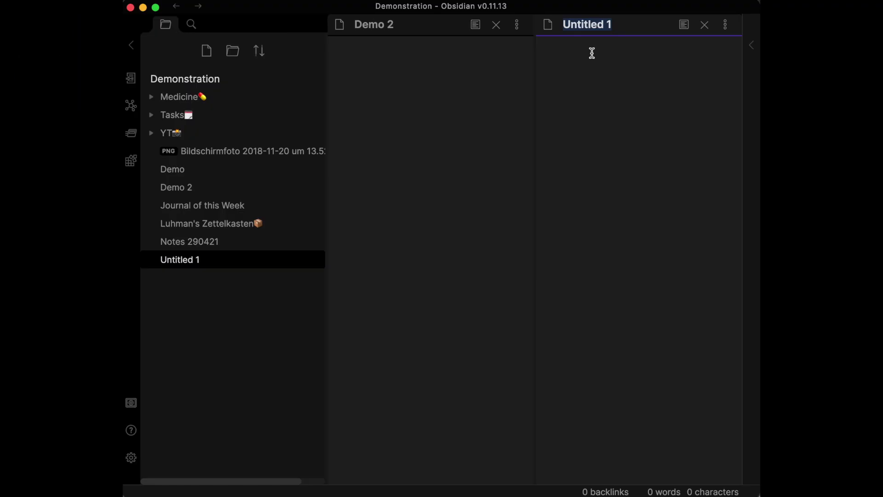
{"action": "key", "text": "super+w"}
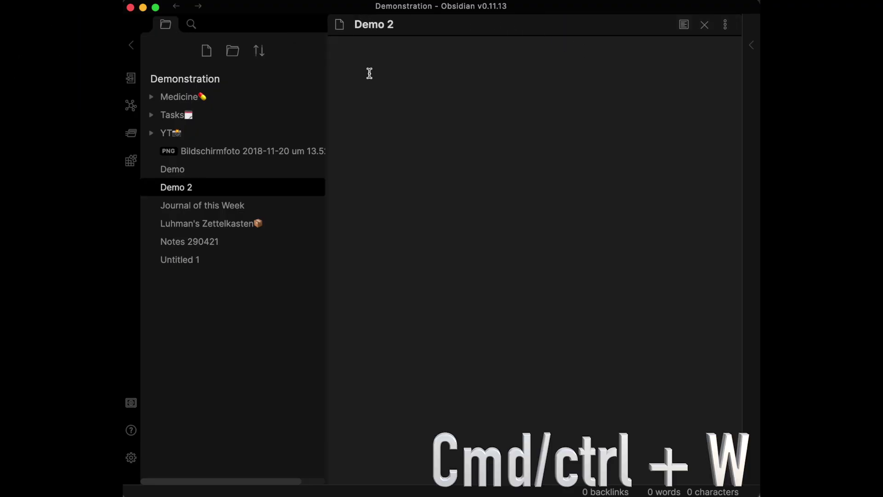
Step: Toggle Demo 2 between editing and preview, open a linked preview pane, and type the 'Heading 1' heading
{"action": "key", "text": "super+e"}
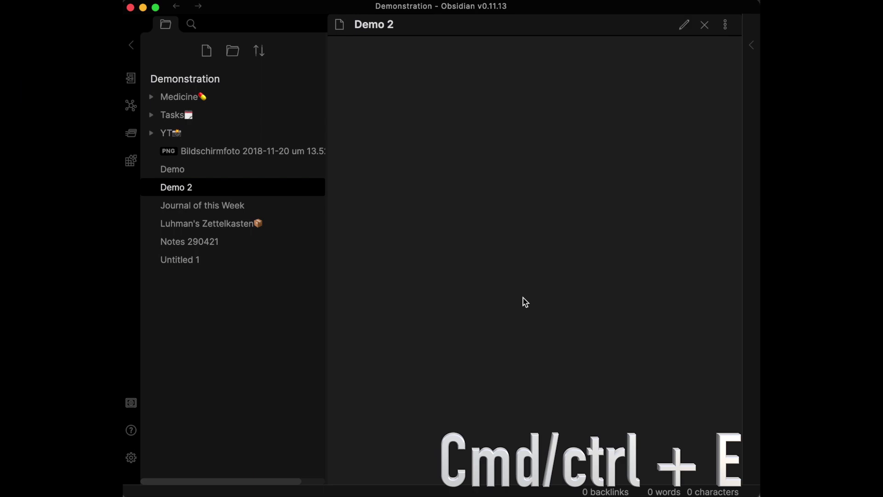
{"action": "key", "text": "super+e"}
{"action": "key", "text": "super+e"}
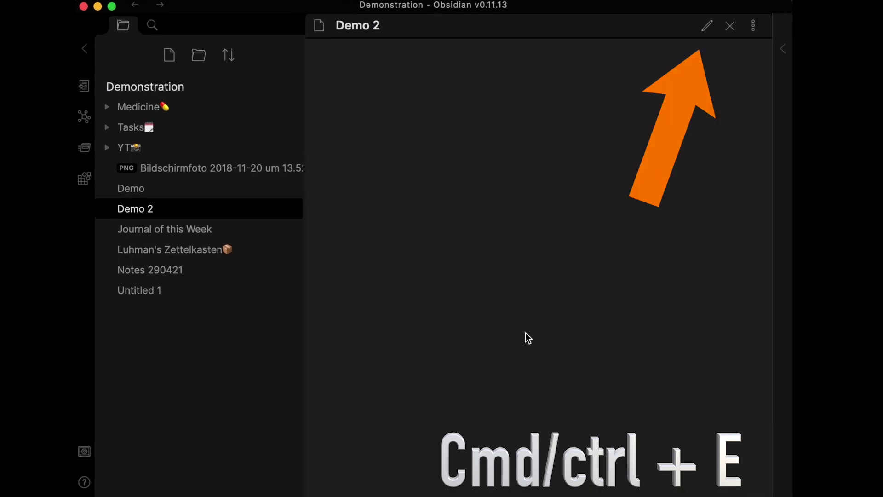
{"action": "key", "text": "super+e"}
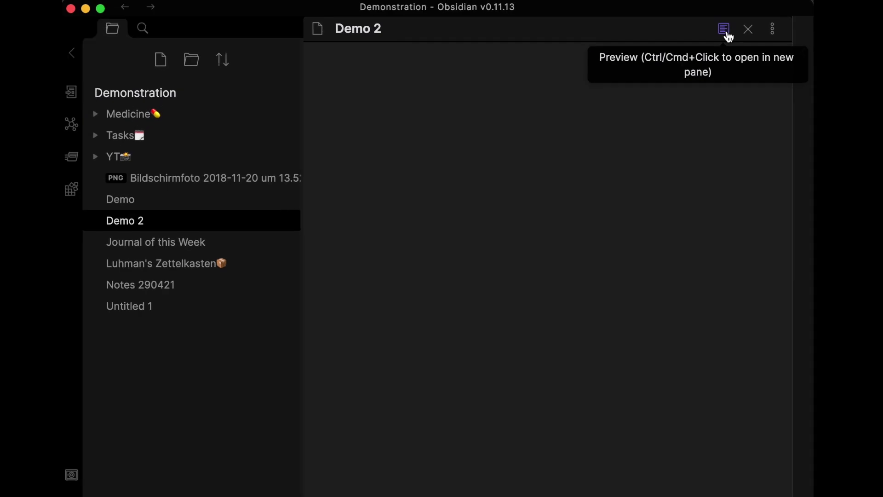
{"action": "left_click", "coordinate": [729, 37], "text": "super"}
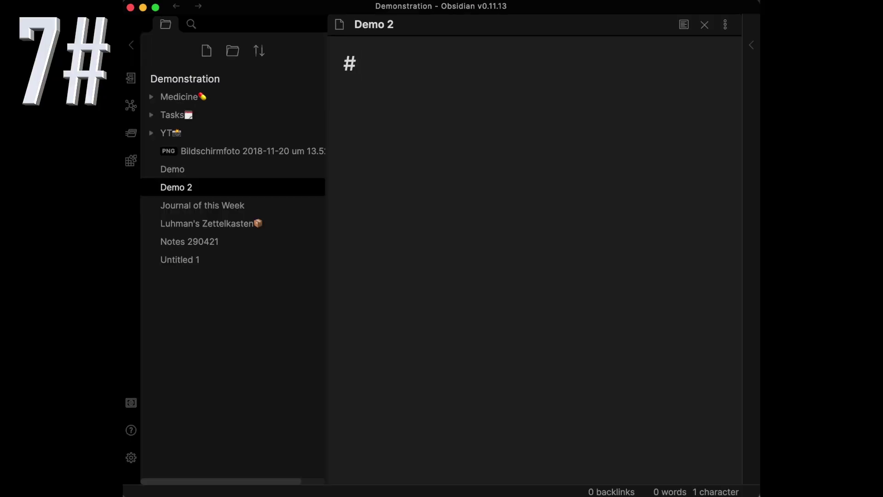
{"action": "type", "text": "Heading 1"}
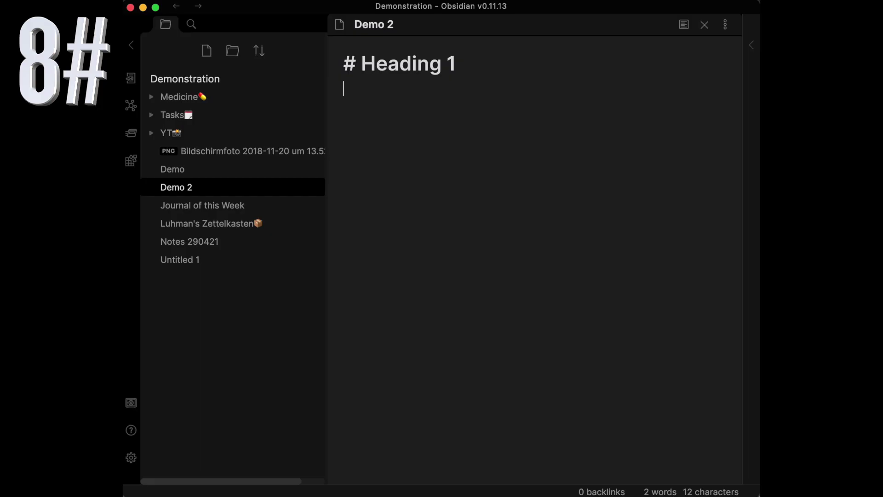
Step: Add '## Heading 2', '### Heading 3' and '#### Heading 4' lines, checking reading view once
{"action": "type", "text": "## Heading 2"}
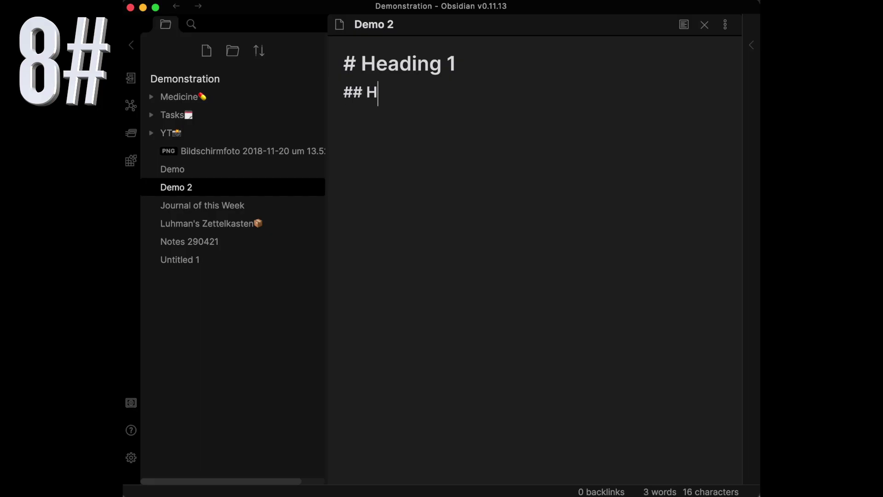
{"action": "key", "text": "Return"}
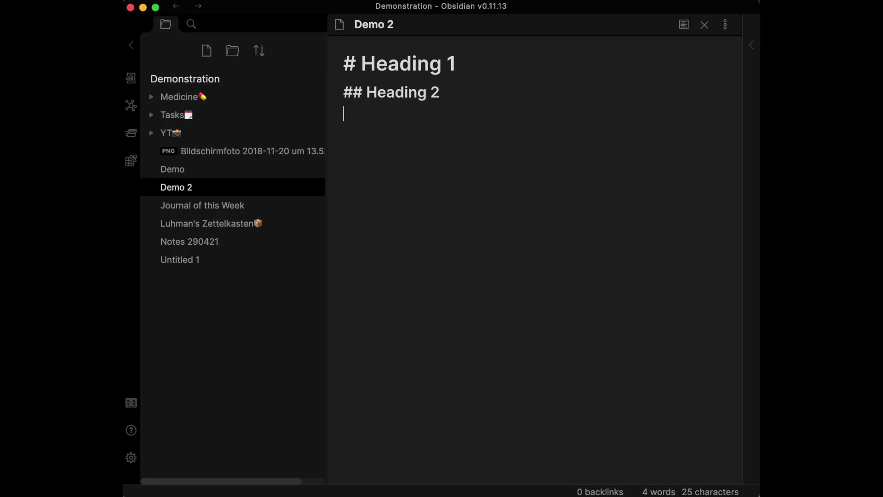
{"action": "left_click", "coordinate": [684, 24]}
{"action": "left_click", "coordinate": [684, 25]}
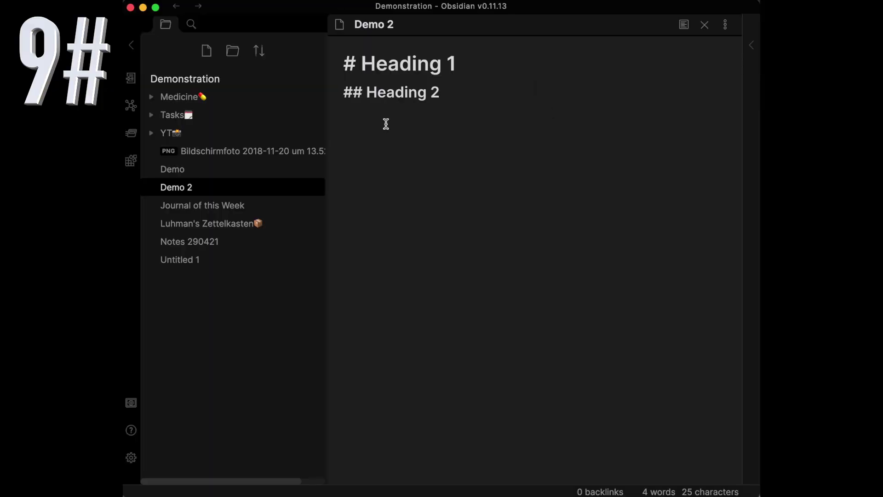
{"action": "type", "text": "### Heading 3 "}
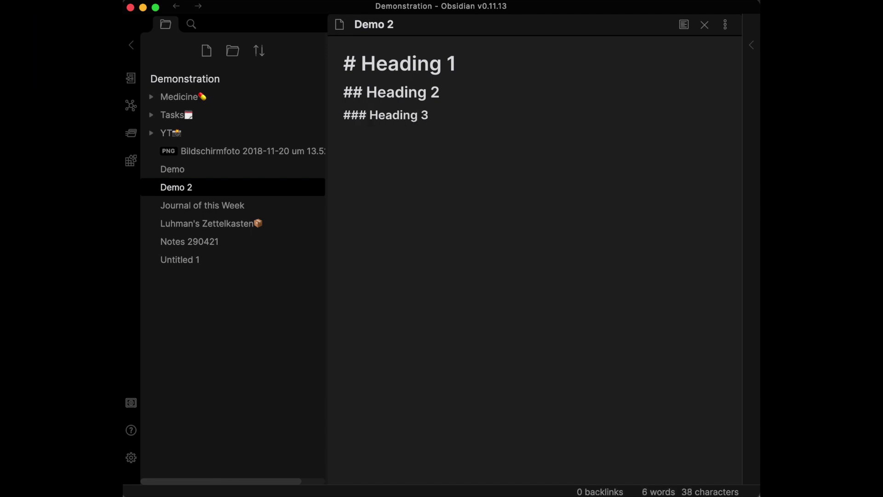
{"action": "type", "text": "#### Heading 4"}
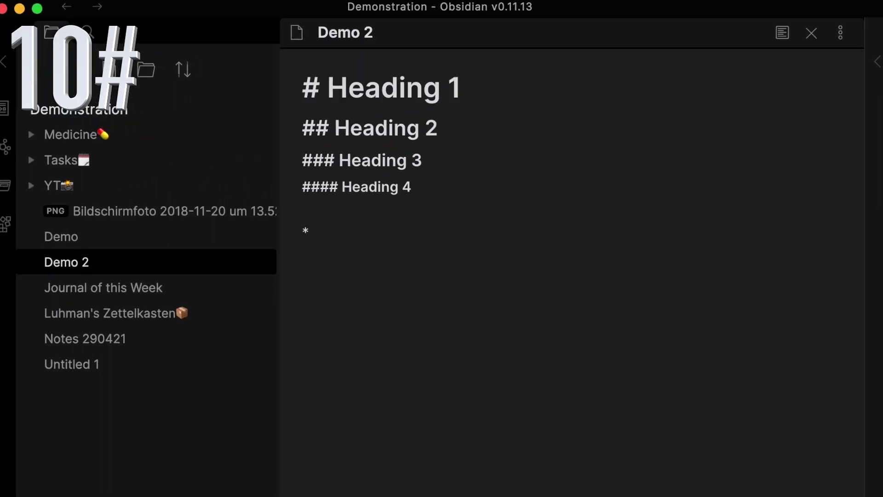
Step: Add the '*Italic text*' and '**Bold text**' sample lines and start a bold-and-italic line
{"action": "type", "text": "Ital"}
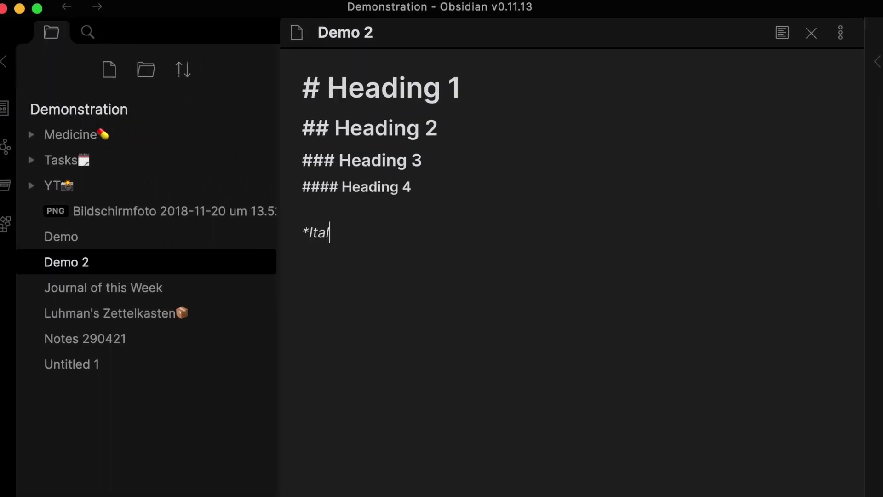
{"action": "type", "text": "ic text*"}
{"action": "key", "text": "Return"}
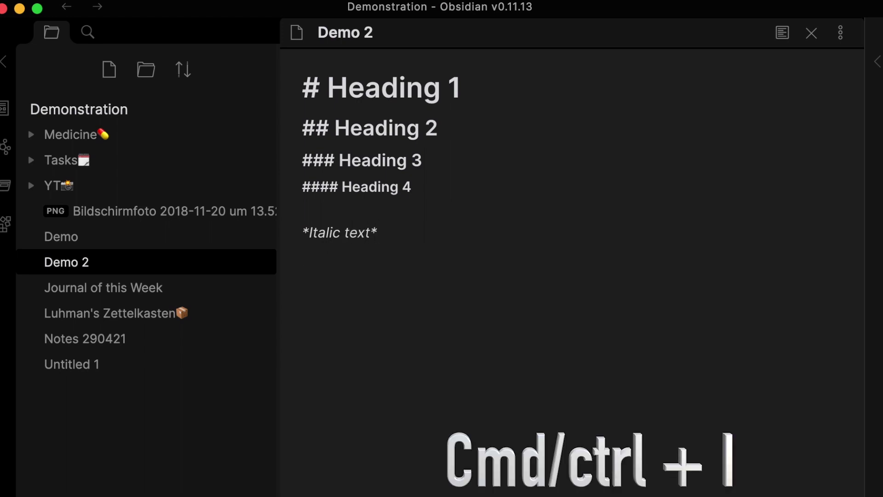
{"action": "type", "text": "**"}
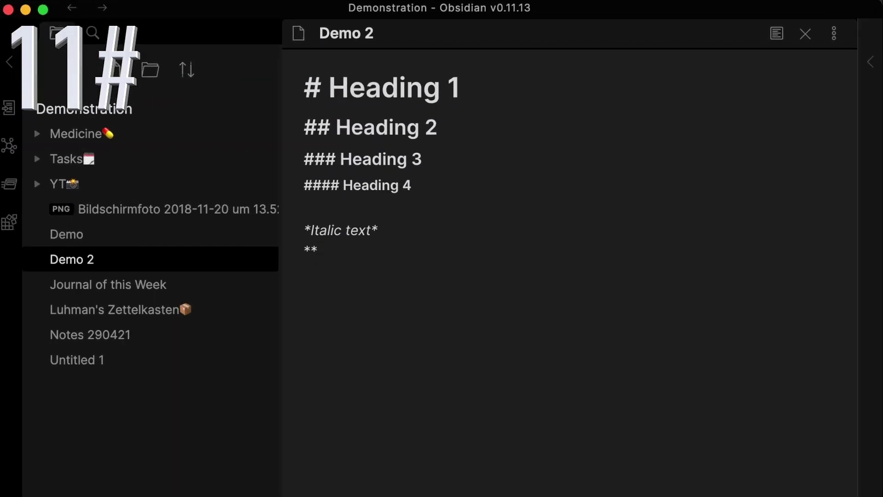
{"action": "type", "text": "Bold"}
{"action": "type", "text": " text"}
{"action": "type", "text": "**"}
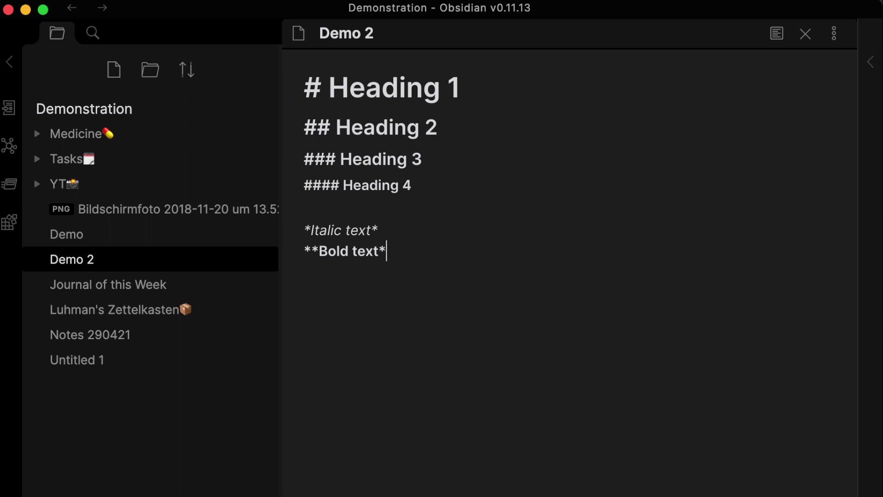
{"action": "key", "text": "Return"}
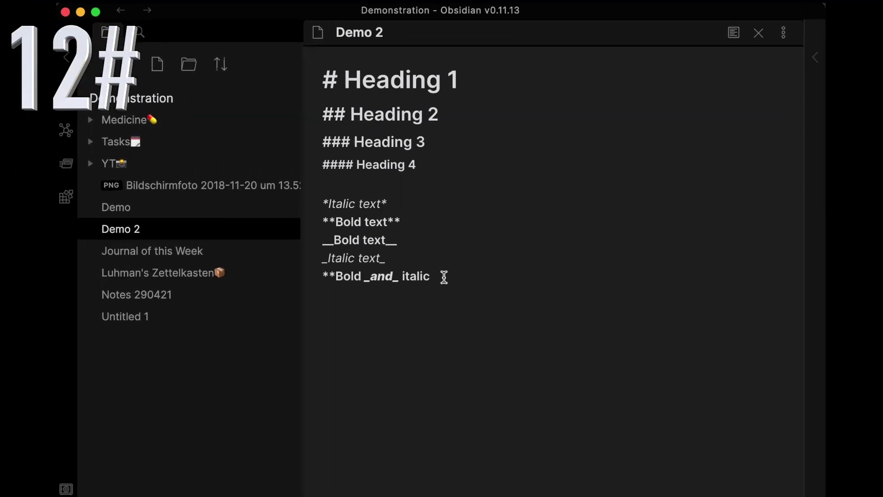
{"action": "type", "text": "**"}
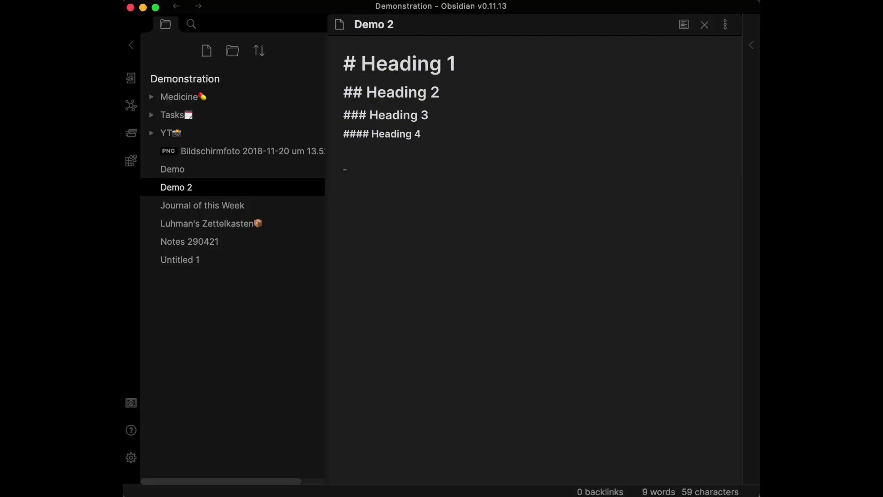
Step: Add a '- Bullet list demo' line and check it in preview
{"action": "type", "text": "Bullet list demo"}
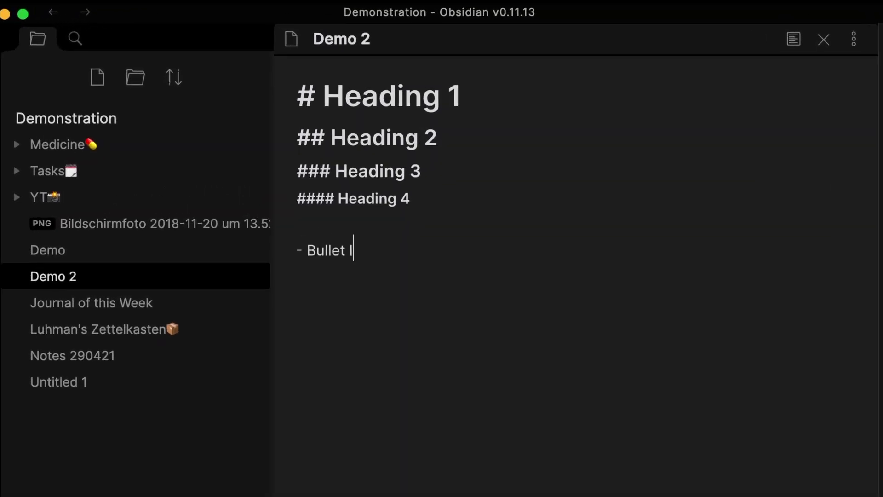
{"action": "left_click", "coordinate": [793, 41]}
{"action": "left_click", "coordinate": [794, 41]}
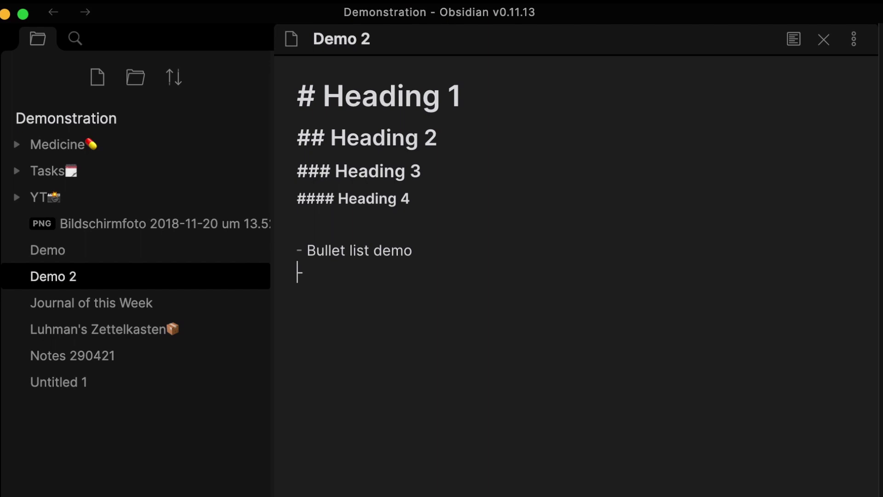
Step: Insert a [[ link to the Bildschirmfoto screenshot PNG, replacing the mistaken Demo link
{"action": "type", "text": "\\"}
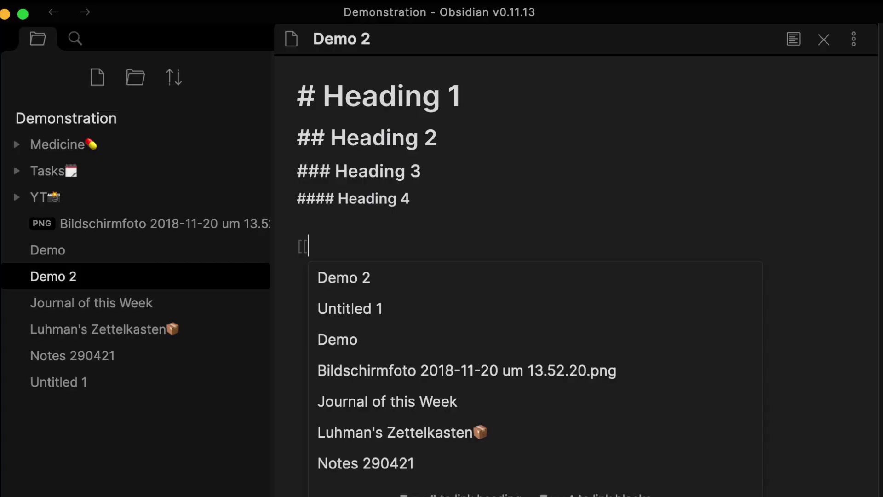
{"action": "left_click", "coordinate": [359, 340]}
{"action": "key", "text": "super+z"}
{"action": "left_click", "coordinate": [387, 368]}
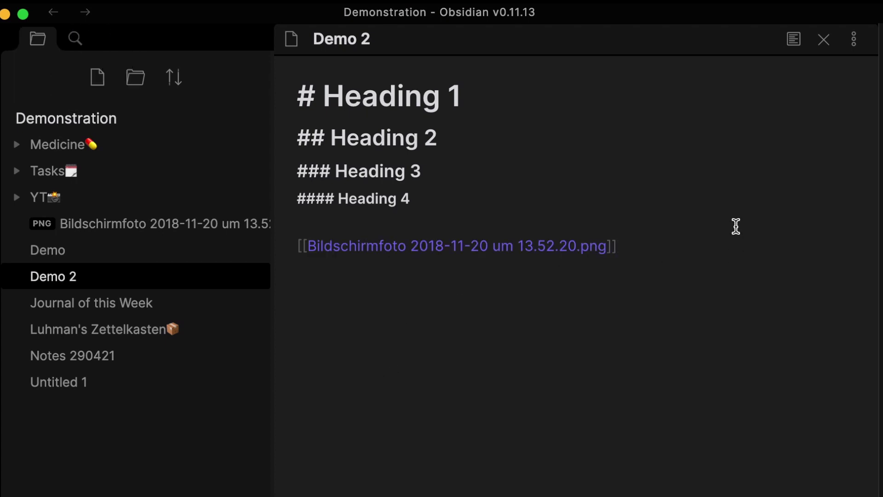
{"action": "left_click", "coordinate": [799, 55]}
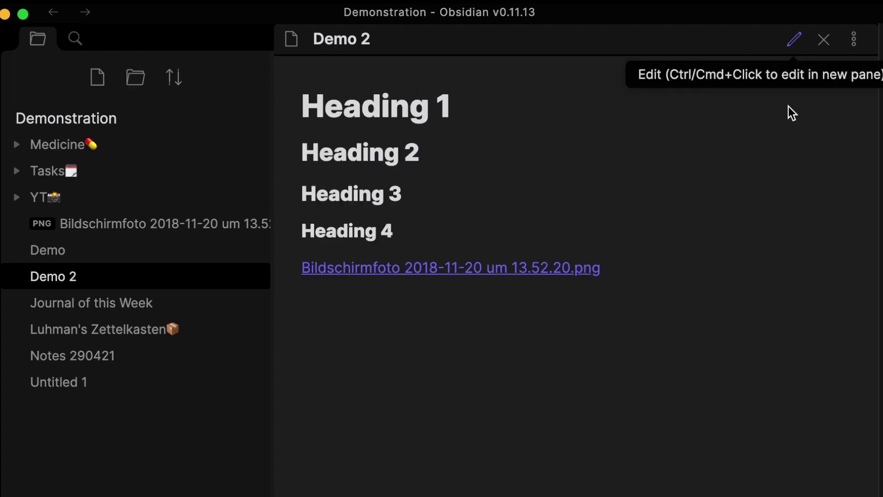
{"action": "left_click", "coordinate": [476, 268]}
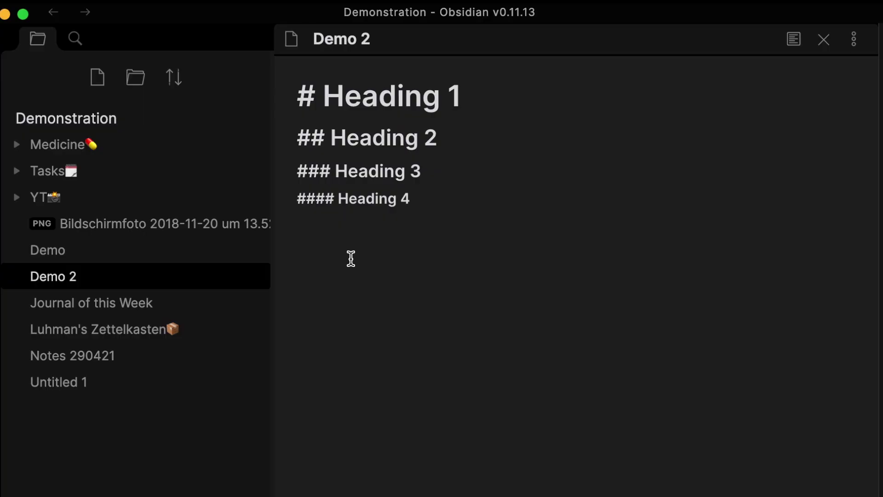
{"action": "type", "text": "https://obsidian.md/"}
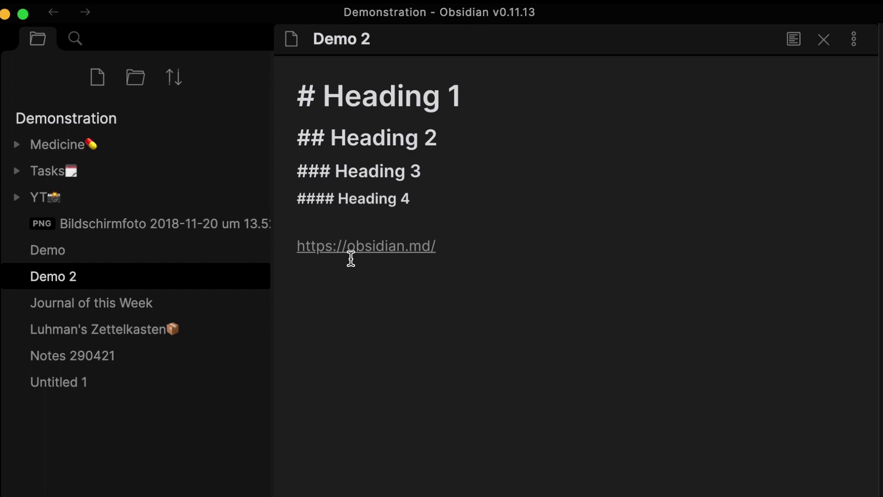
Step: Preview the Obsidian link, open it in the browser, and paste its address as the link target
{"action": "left_click", "coordinate": [794, 39]}
{"action": "left_click", "coordinate": [377, 270]}
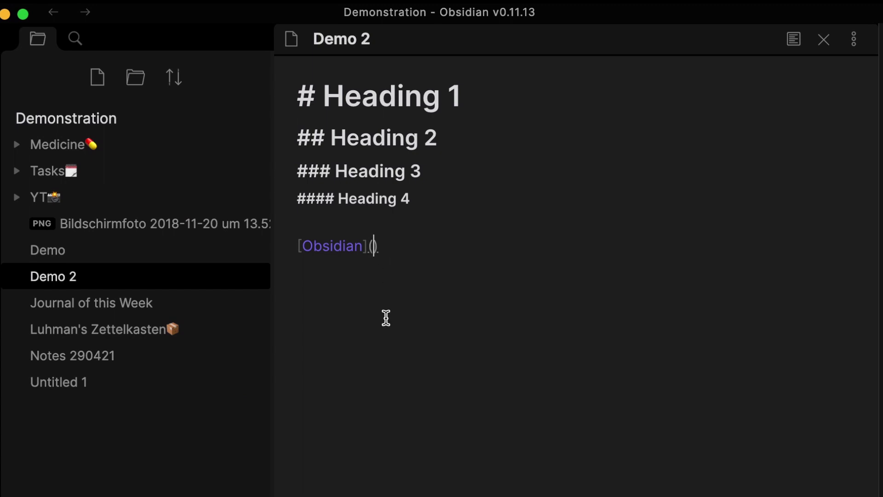
{"action": "type", "text": "https://obsidian.md/"}
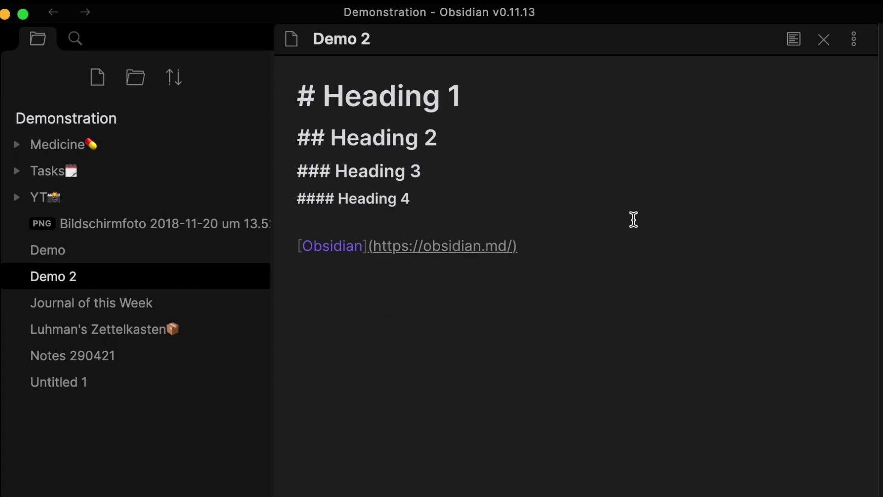
{"action": "left_click", "coordinate": [793, 40]}
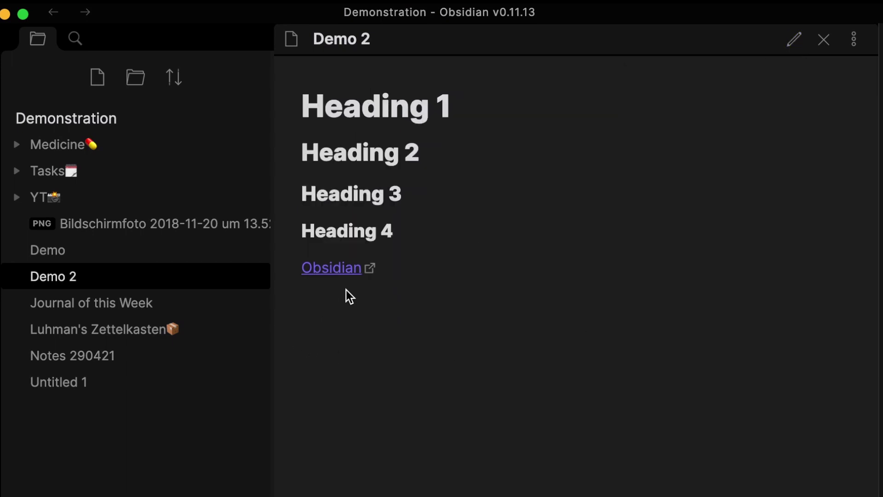
{"action": "left_click", "coordinate": [340, 270]}
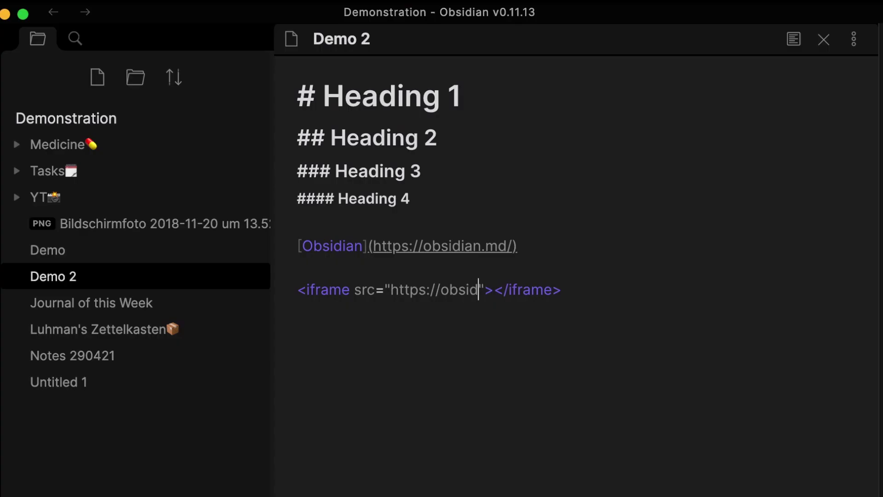
{"action": "type", "text": "an.md/\"></iframe>"}
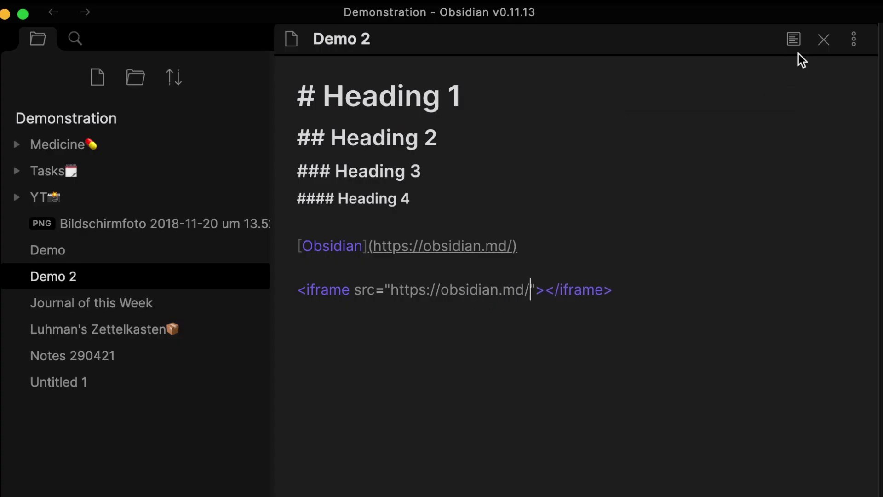
{"action": "left_click", "coordinate": [794, 39]}
{"action": "scroll", "coordinate": [568, 349], "scroll_direction": "down", "scroll_amount": 5}
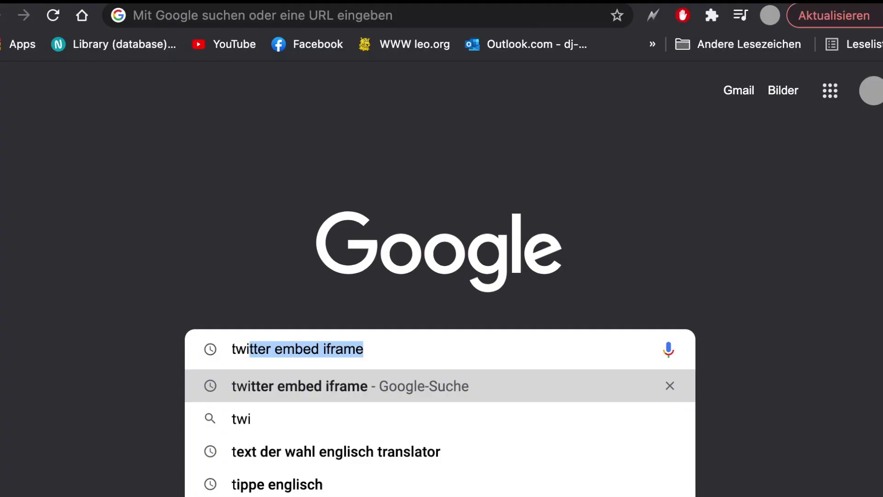
{"action": "type", "text": "tter embe"}
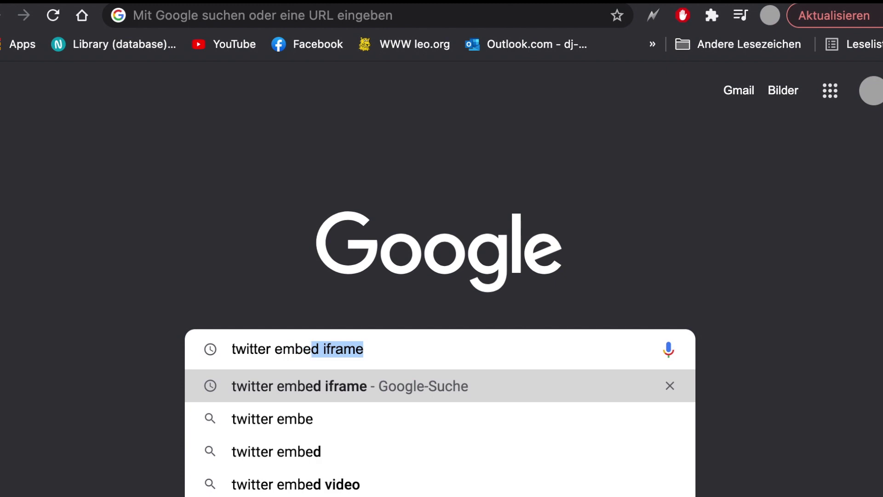
{"action": "type", "text": "d"}
Step: Copy the top tweet's embed code from the Twitter profile and paste it into Demo 2
{"action": "key", "text": "Return"}
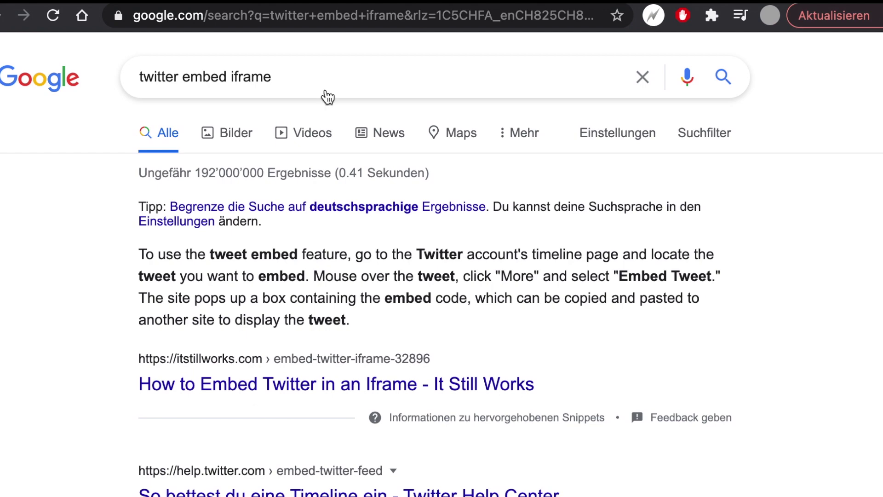
{"action": "left_click", "coordinate": [386, 15]}
{"action": "type", "text": "twitter"}
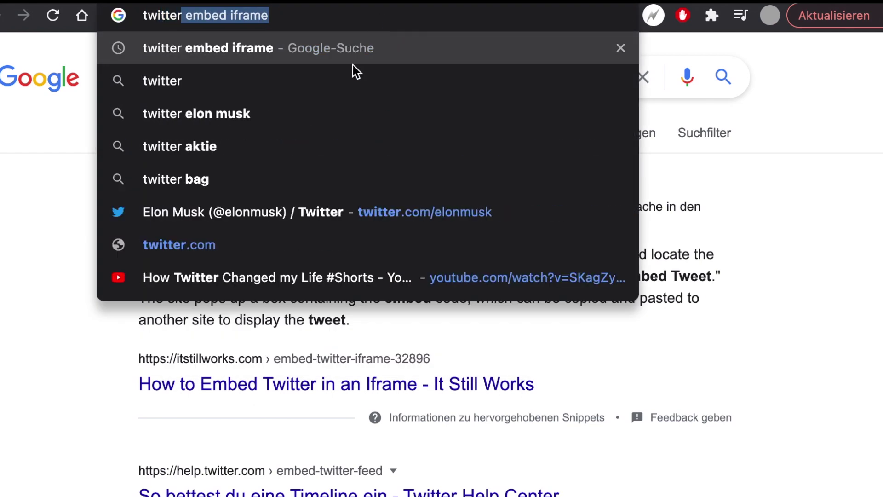
{"action": "left_click", "coordinate": [272, 221]}
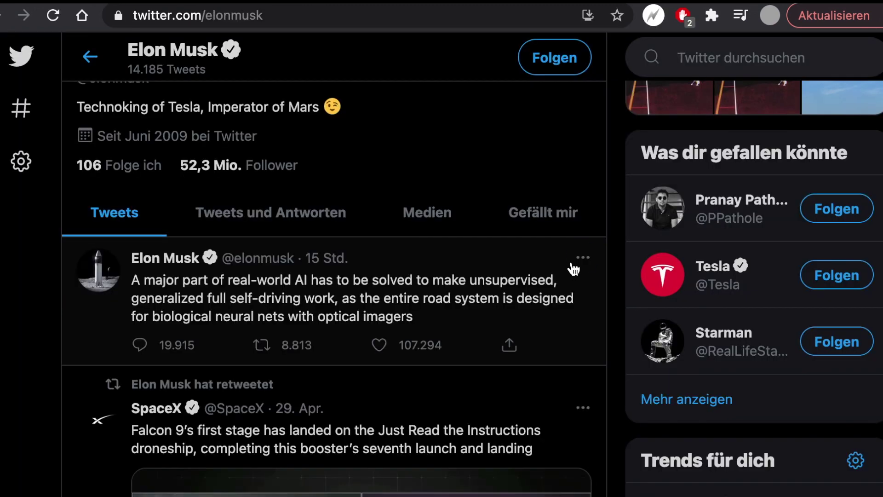
{"action": "left_click", "coordinate": [582, 259]}
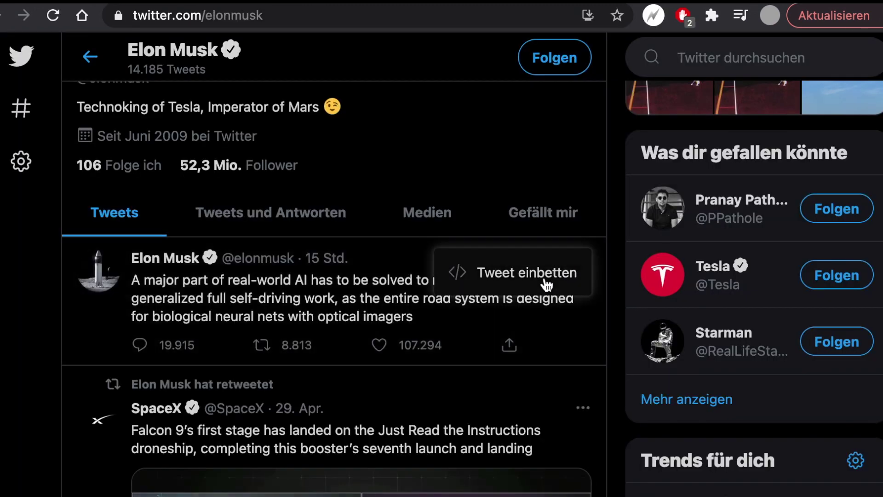
{"action": "left_click", "coordinate": [546, 284]}
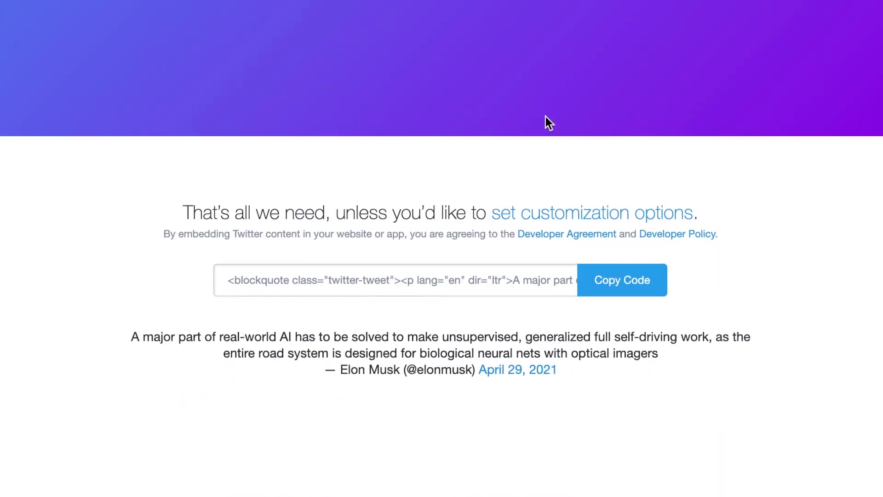
{"action": "left_click", "coordinate": [613, 276]}
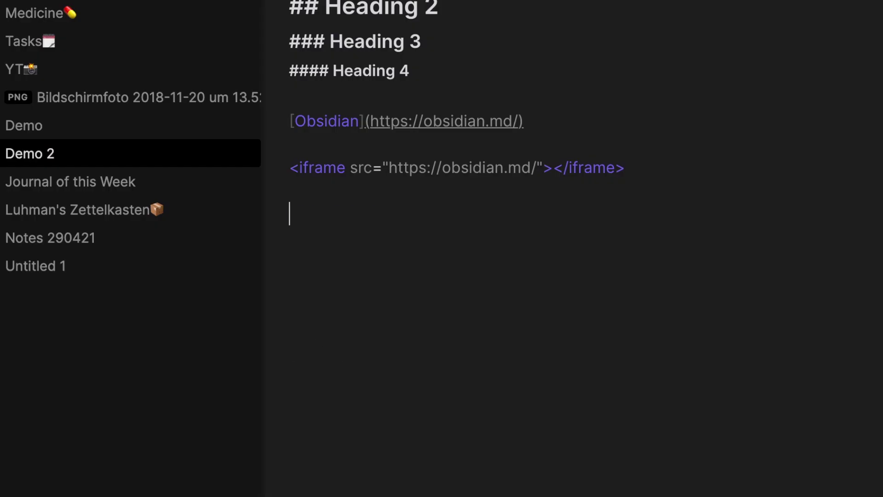
{"action": "key", "text": "super+v"}
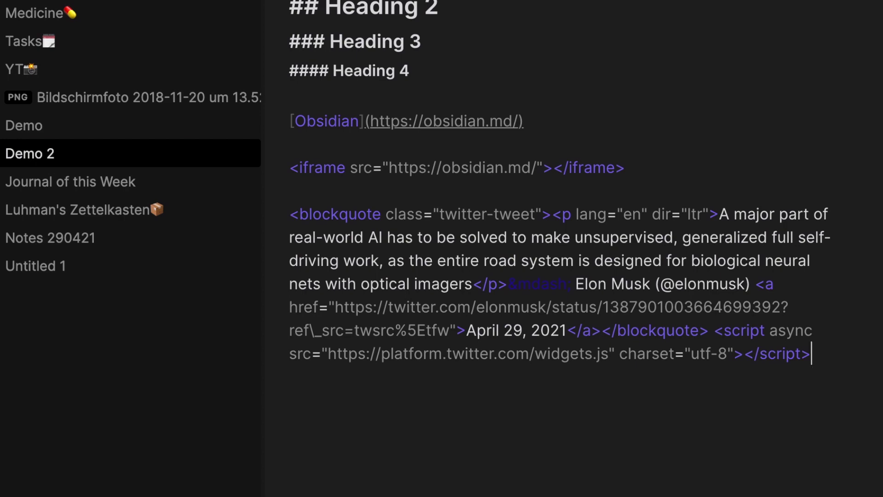
Step: Add the tweet text as a '>' blockquote with its author attribution and preview it
{"action": "key", "text": "super+e"}
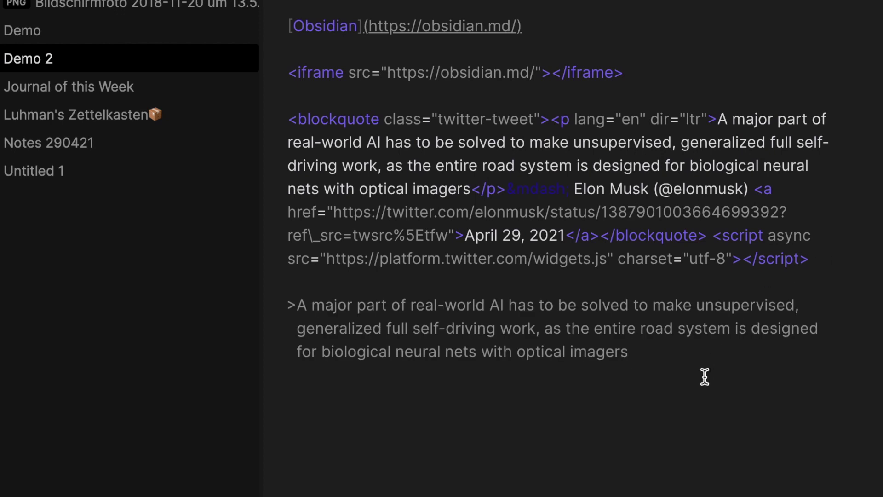
{"action": "key", "text": "Return"}
{"action": "type", "text": ">"}
{"action": "type", "text": "\\-Elon Musk"}
{"action": "key", "text": "ctrl+e"}
{"action": "scroll", "coordinate": [641, 29], "scroll_direction": "down", "scroll_amount": 3}
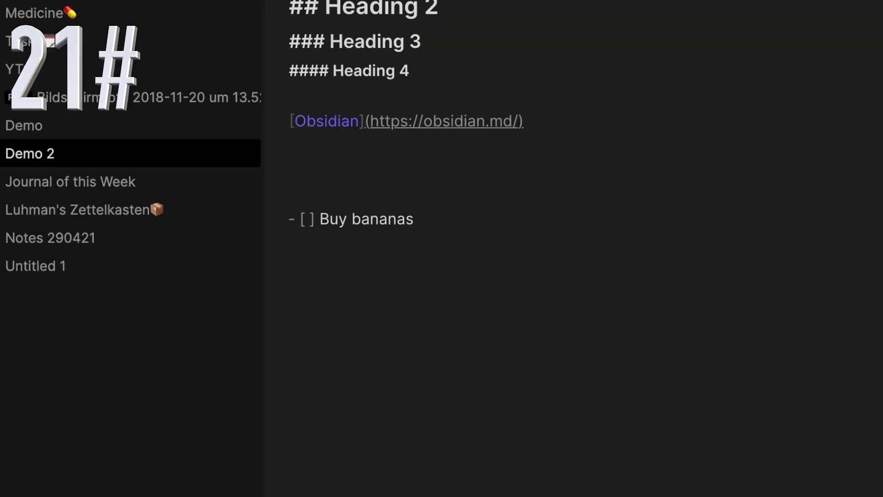
Step: Mark the 'Buy bananas' task done by putting x in its checkbox
{"action": "key", "text": "ctrl+e"}
{"action": "key", "text": "ctrl+e"}
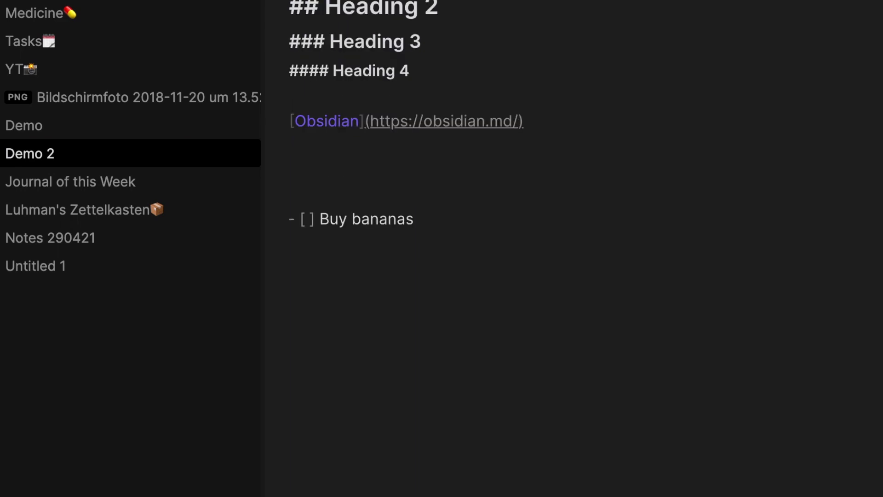
{"action": "left_click", "coordinate": [310, 217]}
{"action": "key", "text": "BackSpace"}
{"action": "type", "text": "x"}
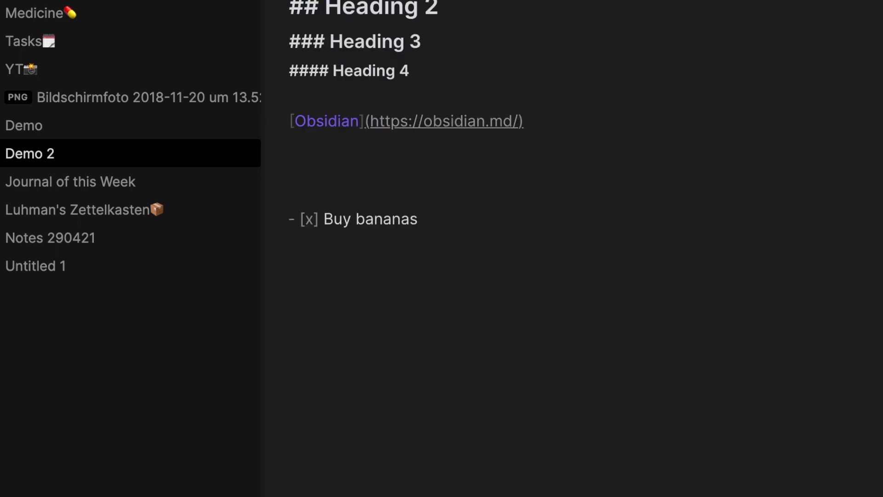
{"action": "key", "text": "ctrl+e"}
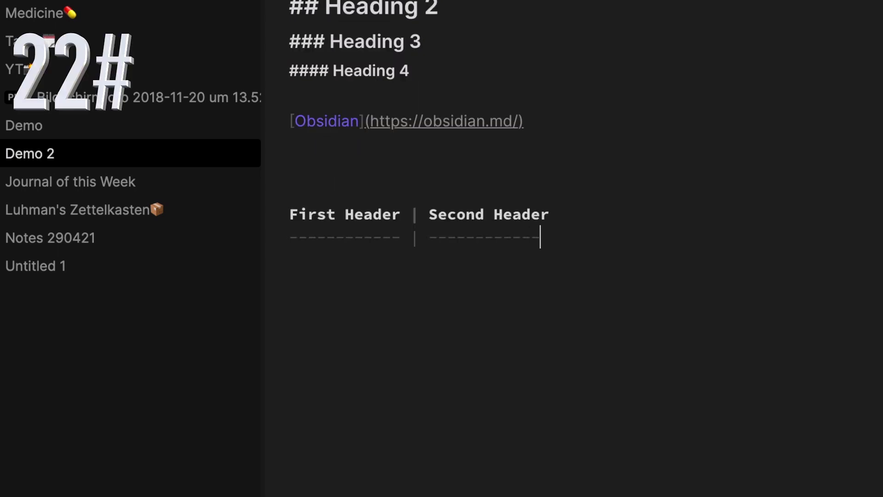
Step: Build a table with First Header and Second Header columns and two content rows
{"action": "type", "text": "-"}
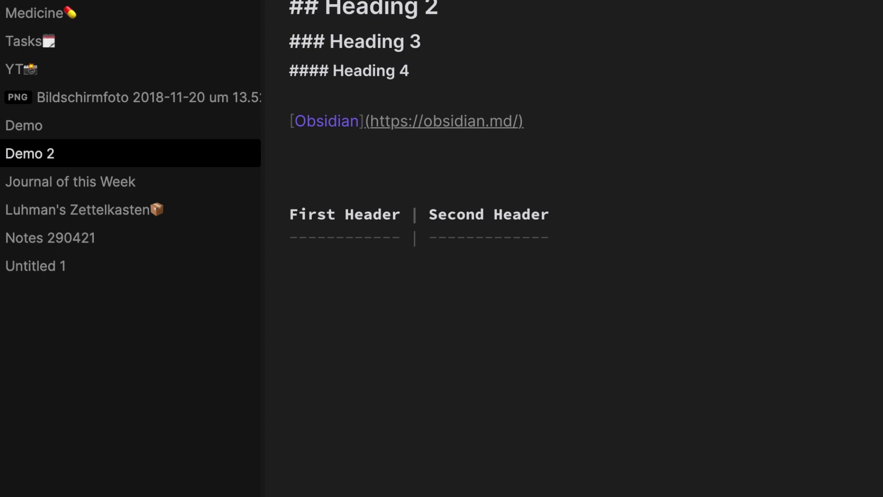
{"action": "key", "text": "ctrl+v"}
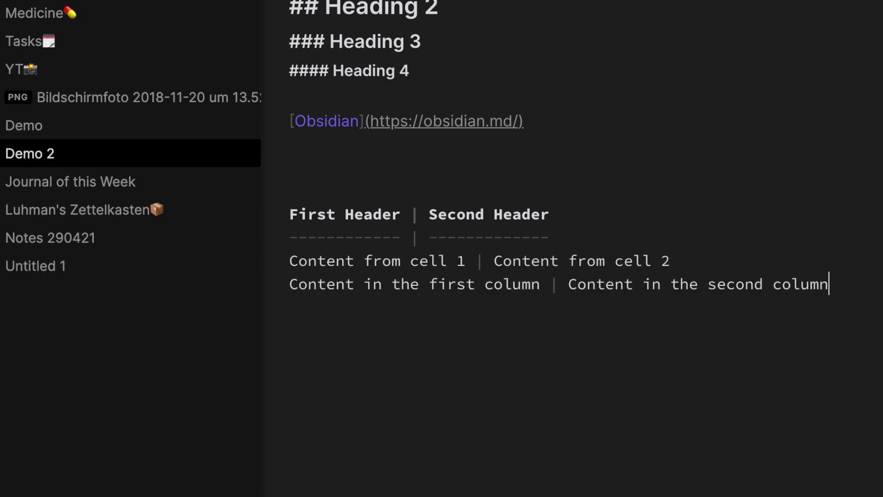
{"action": "key", "text": "ctrl+e"}
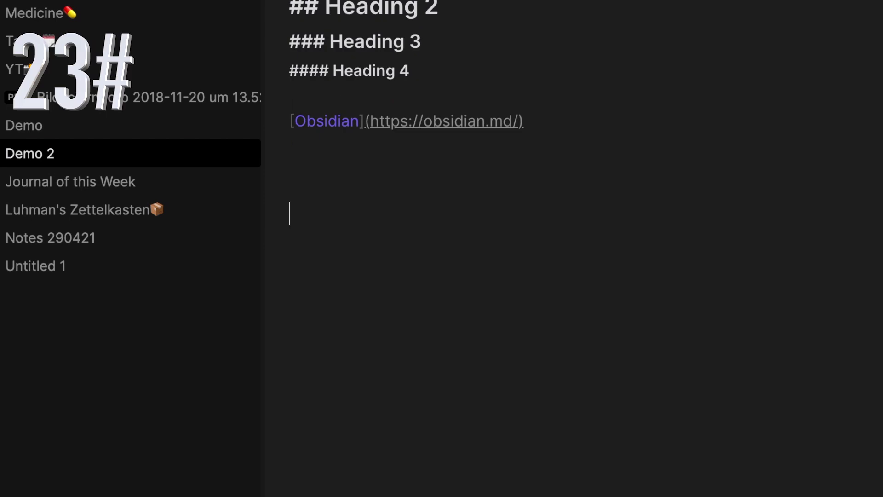
Step: Type ==Text== highlight and ~~Text~~ strikethrough samples and a sentence with footnote marker [^2]
{"action": "type", "text": "==Text=="}
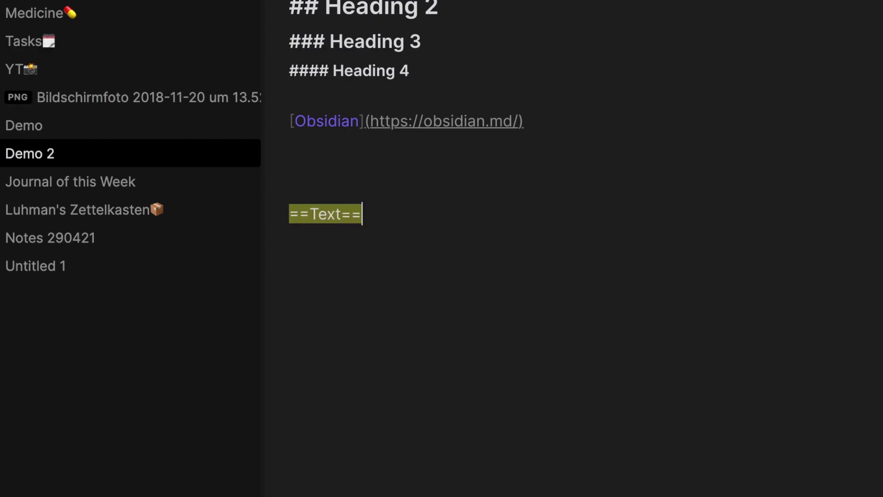
{"action": "type", "text": "~~Text"}
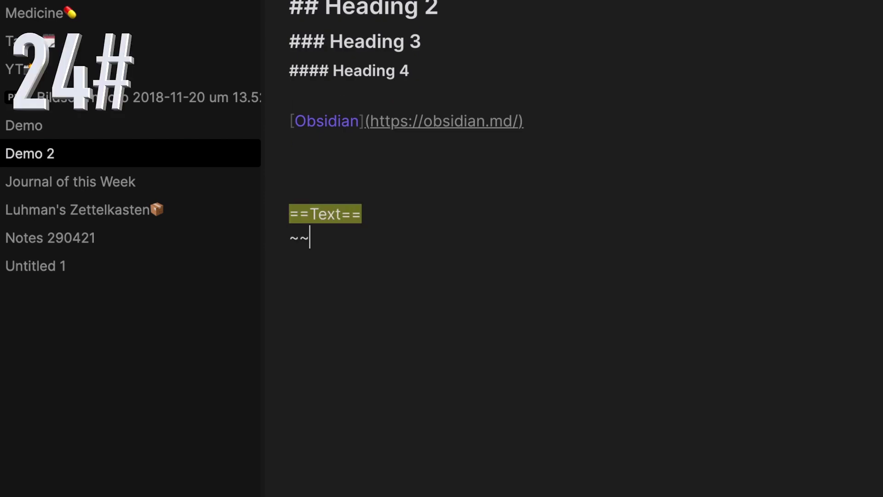
{"action": "type", "text": "~~"}
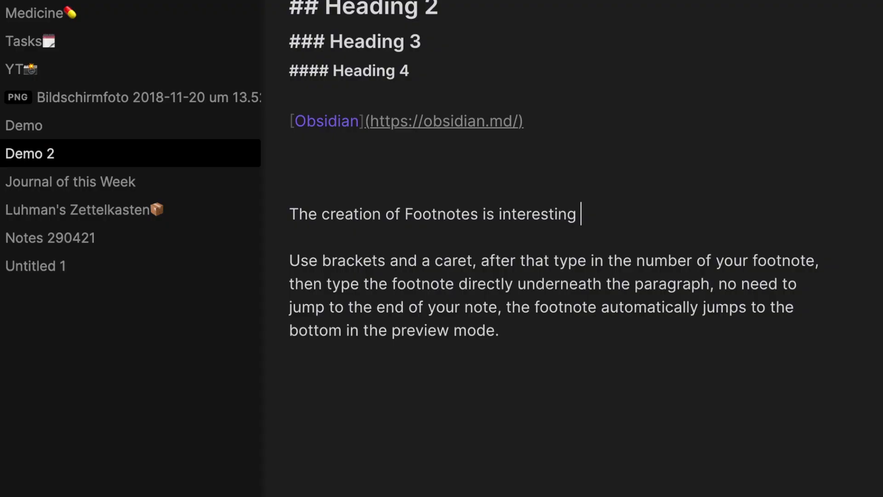
{"action": "type", "text": "[^2"}
{"action": "key", "text": "Right"}
{"action": "key", "text": "Return"}
{"action": "key", "text": "Return"}
Step: Define [^2] as 'Footnote', add an inline caret footnote, and preview the result
{"action": "type", "text": "["}
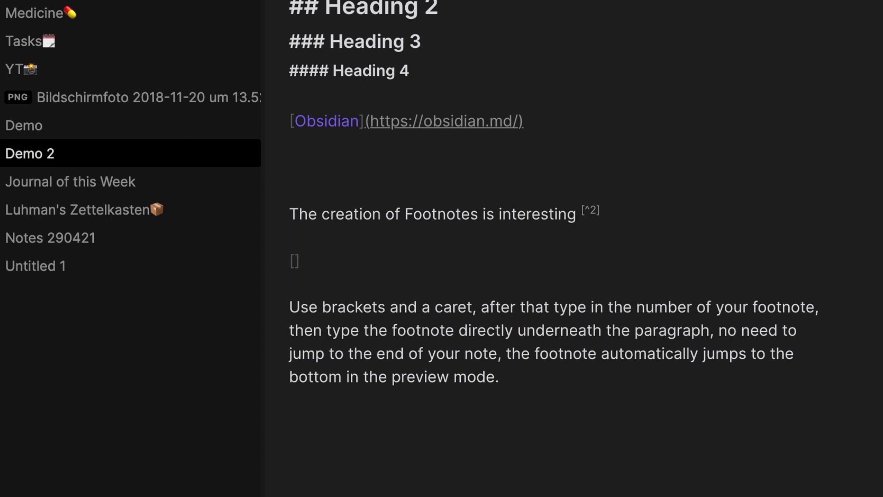
{"action": "type", "text": "^2"}
{"action": "key", "text": "Right"}
{"action": "type", "text": ":"}
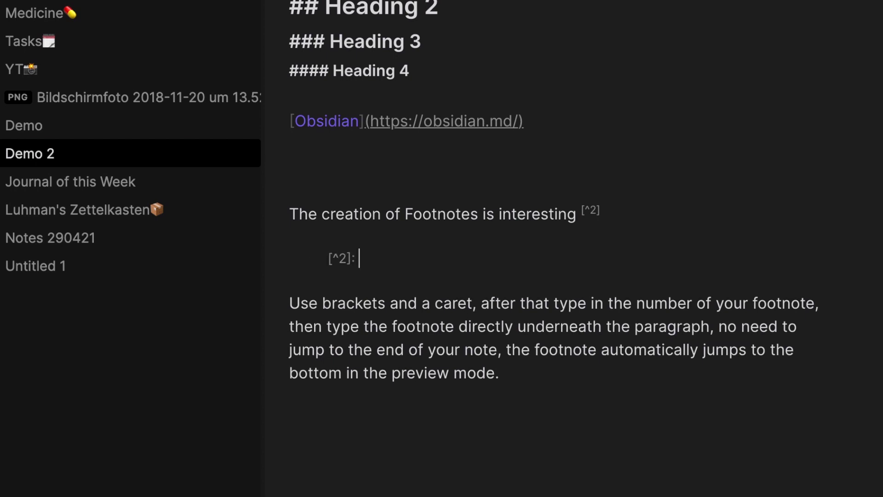
{"action": "type", "text": " Footnote"}
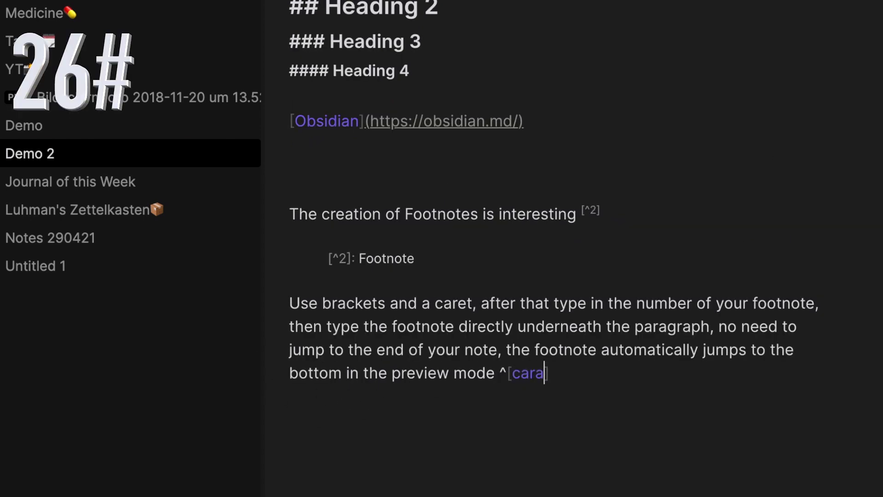
{"action": "type", "text": "t goes in front of the bracket"}
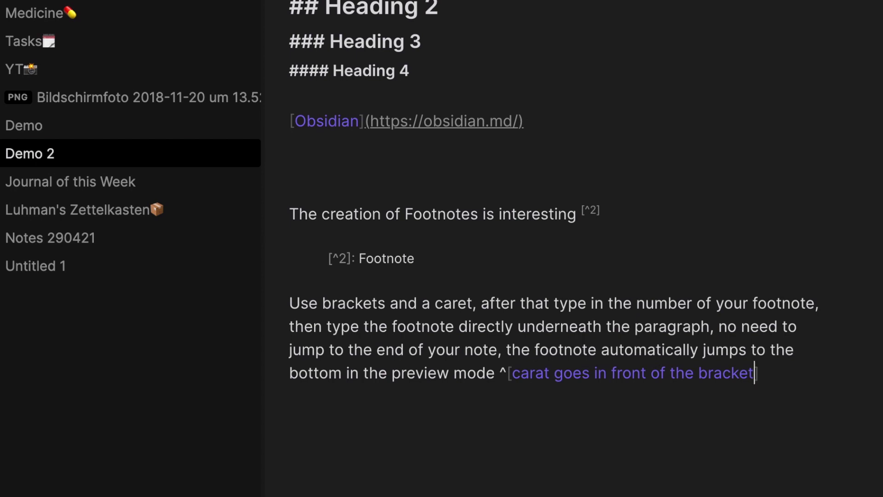
{"action": "key", "text": "ctrl+e"}
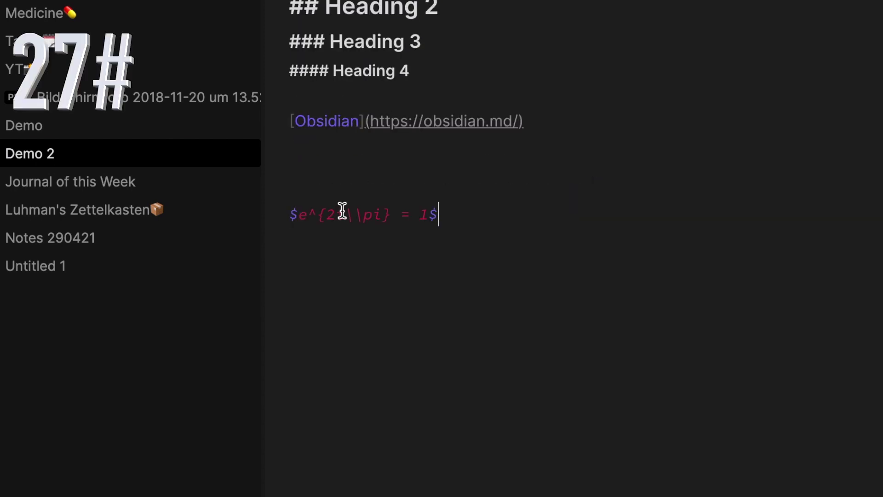
Step: Render the $e^{2i\pi} = 1$ equation and a pasted mermaid sequence diagram in preview, then return to source
{"action": "key", "text": "ctrl+e"}
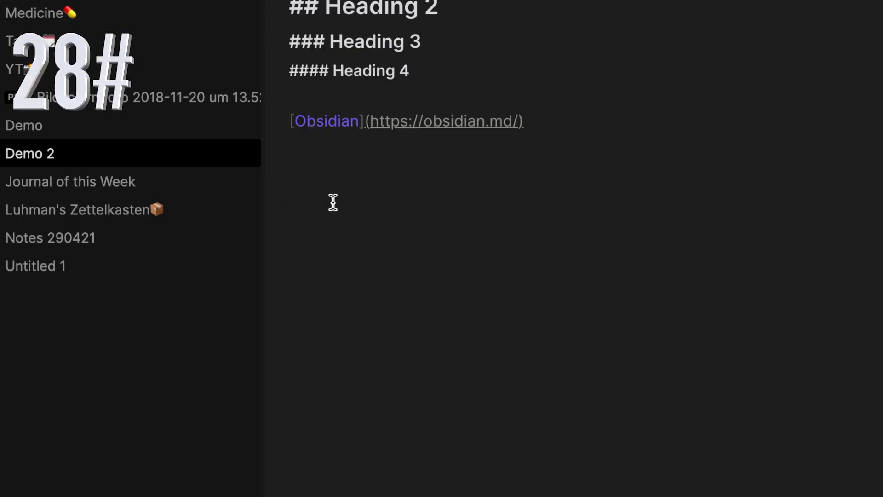
{"action": "key", "text": "ctrl+v"}
{"action": "key", "text": "ctrl+e"}
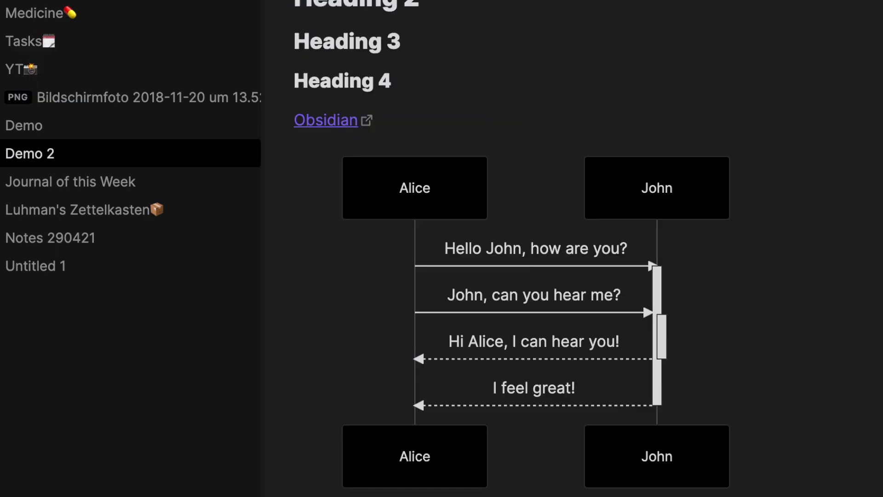
{"action": "key", "text": "ctrl+e"}
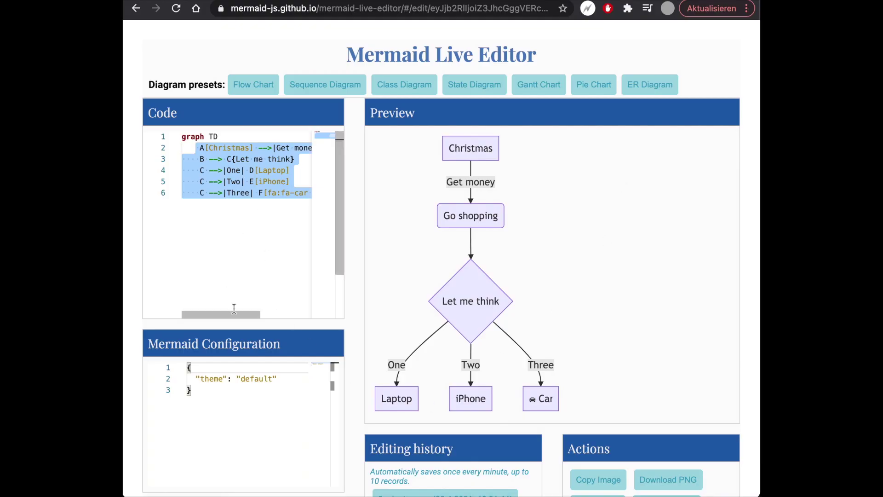
{"action": "left_click_drag", "start_coordinate": [229, 314], "coordinate": [253, 314]}
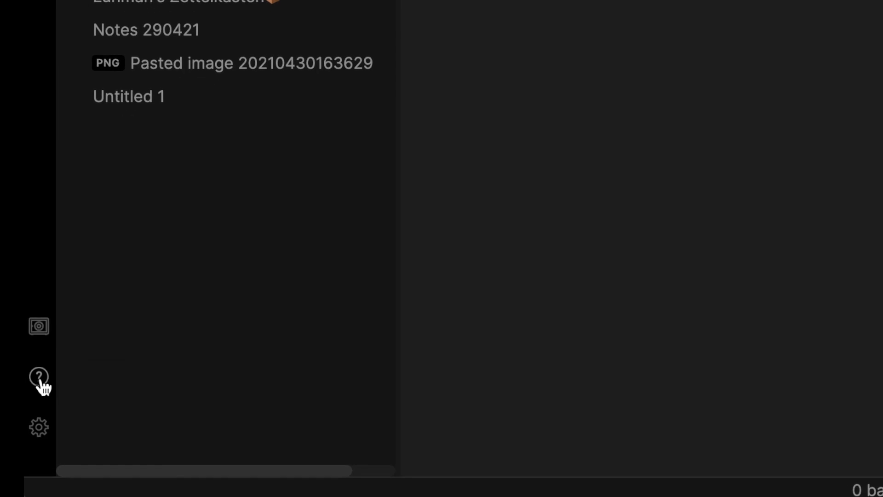
Step: Browse the built-in help vault, then open the Hotkeys settings
{"action": "left_click", "coordinate": [39, 379]}
{"action": "scroll", "coordinate": [454, 309], "scroll_direction": "down", "scroll_amount": 1}
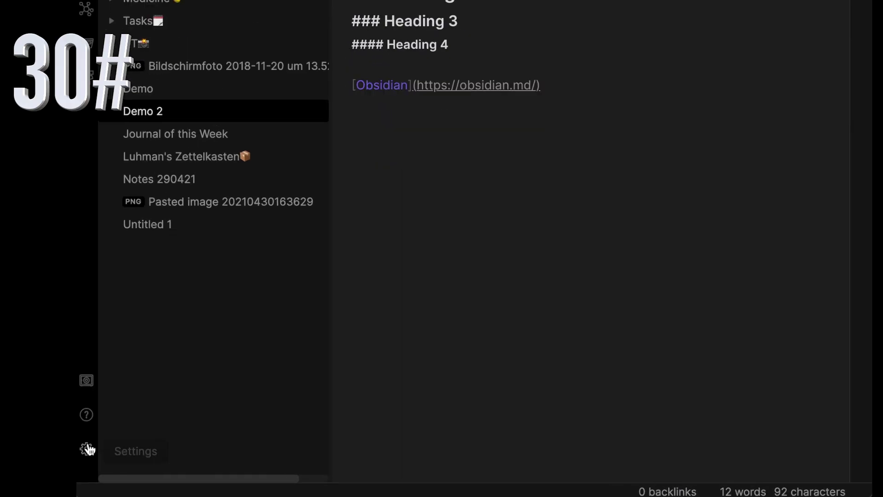
{"action": "left_click", "coordinate": [88, 448]}
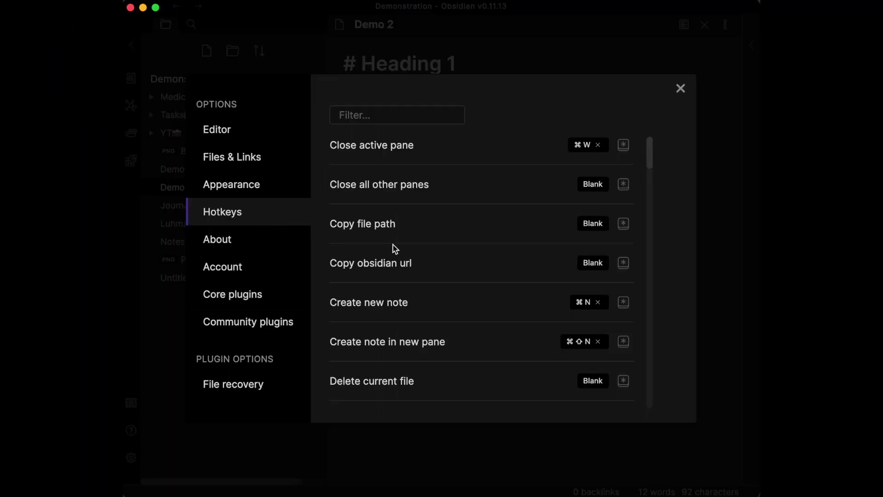
{"action": "scroll", "coordinate": [483, 268], "scroll_direction": "down", "scroll_amount": 3}
Step: Begin assigning a custom hotkey to Copy obsidian url, then open the Import from Notion forum topic
{"action": "scroll", "coordinate": [485, 269], "scroll_direction": "up", "scroll_amount": 3}
{"action": "scroll", "coordinate": [602, 294], "scroll_direction": "down", "scroll_amount": 1}
{"action": "scroll", "coordinate": [603, 300], "scroll_direction": "up", "scroll_amount": 1}
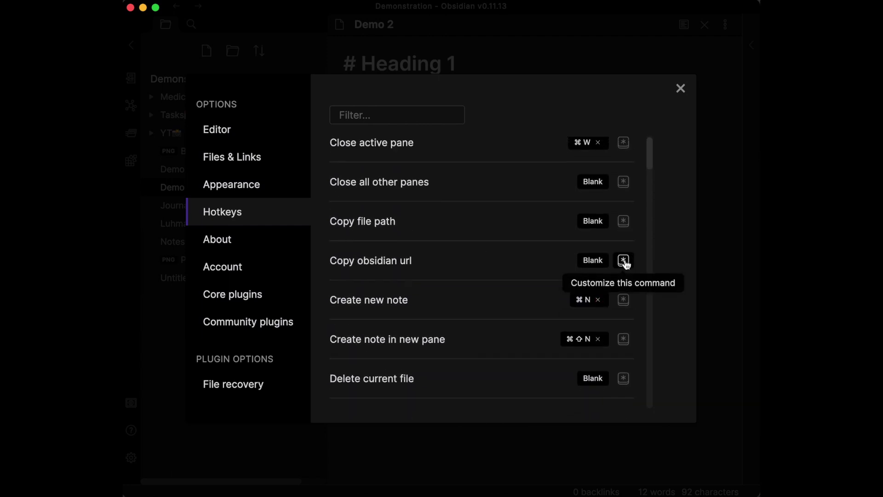
{"action": "left_click", "coordinate": [624, 261]}
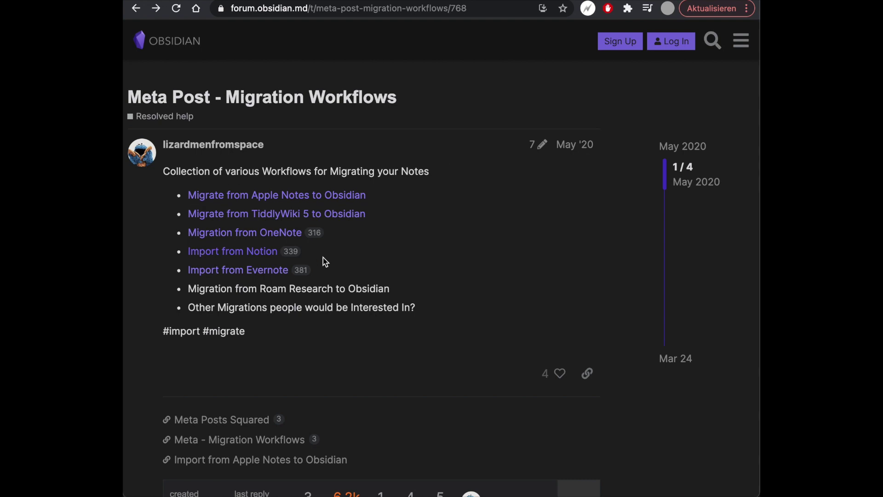
{"action": "left_click", "coordinate": [274, 254]}
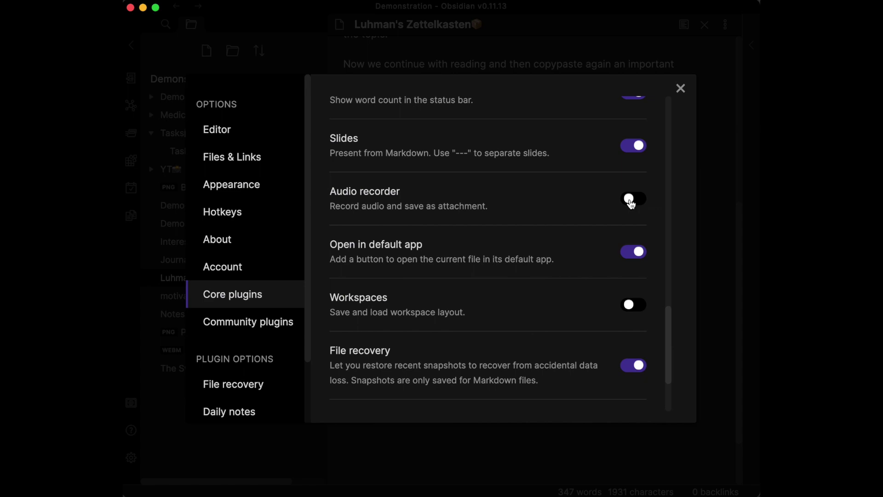
Step: Enable the Audio recorder core plugin and record a clip embedded in Luhman's Zettelkasten
{"action": "left_click", "coordinate": [631, 200]}
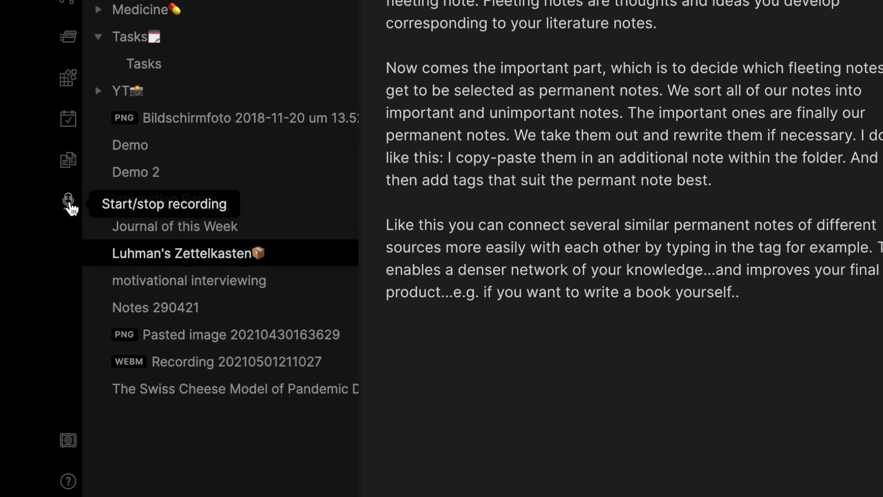
{"action": "left_click", "coordinate": [131, 243]}
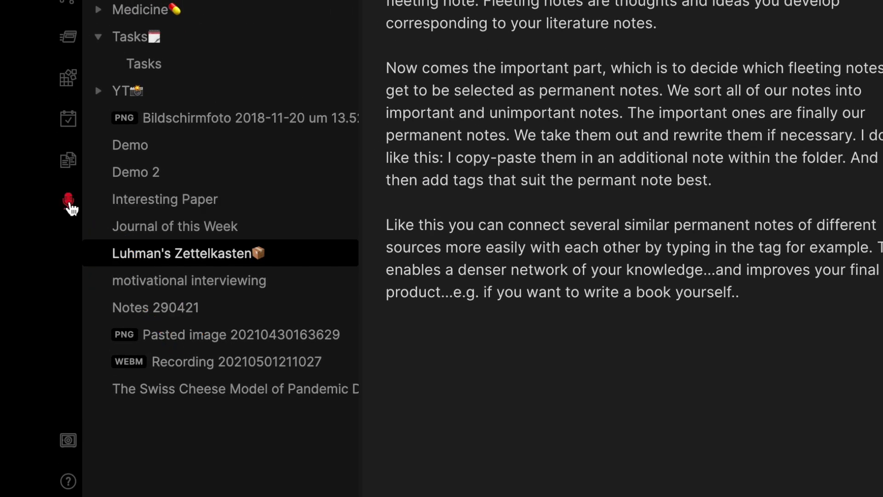
{"action": "left_click", "coordinate": [69, 204]}
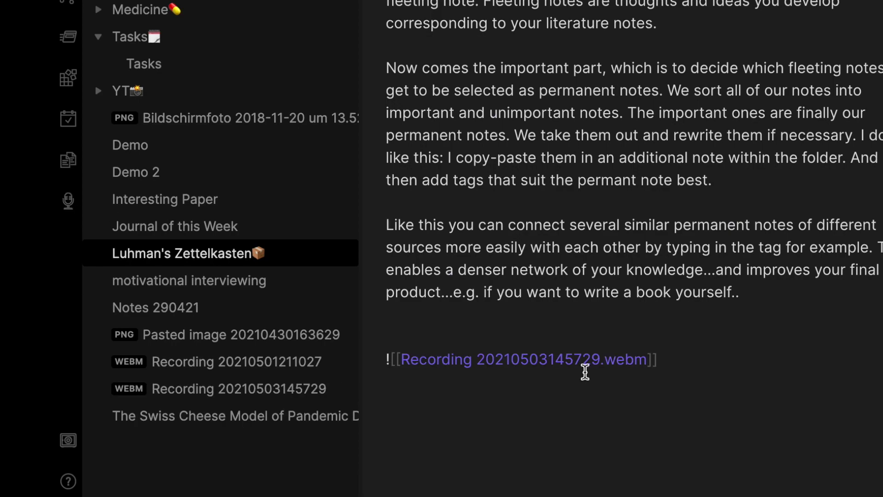
Step: Play the embedded recording in preview, then enable the Backlinks core plugin
{"action": "left_click", "coordinate": [683, 25]}
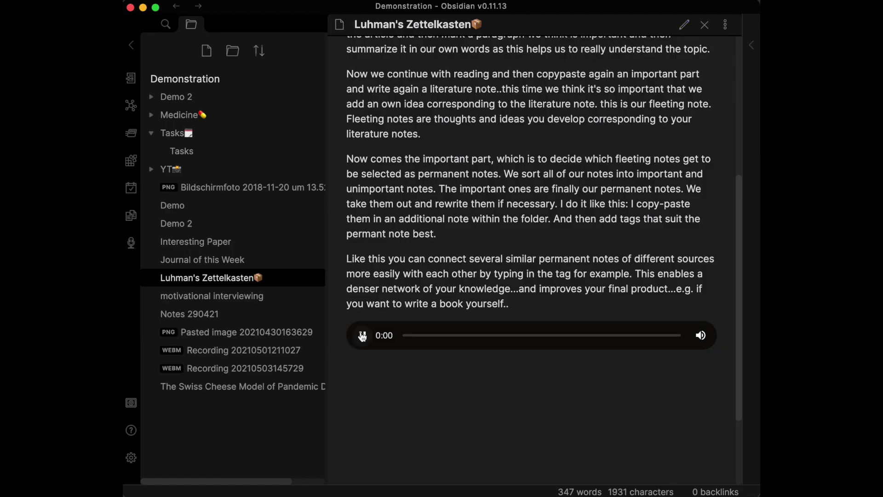
{"action": "left_click", "coordinate": [362, 336]}
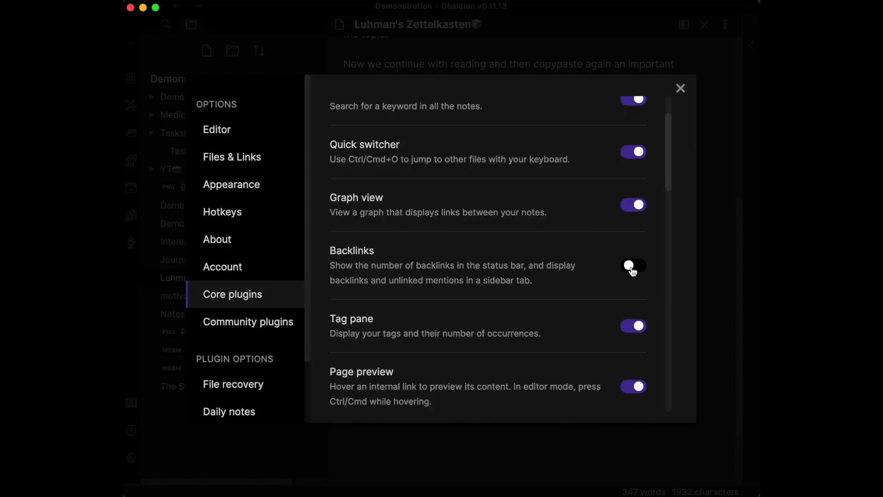
{"action": "left_click", "coordinate": [633, 271]}
{"action": "left_click", "coordinate": [560, 436]}
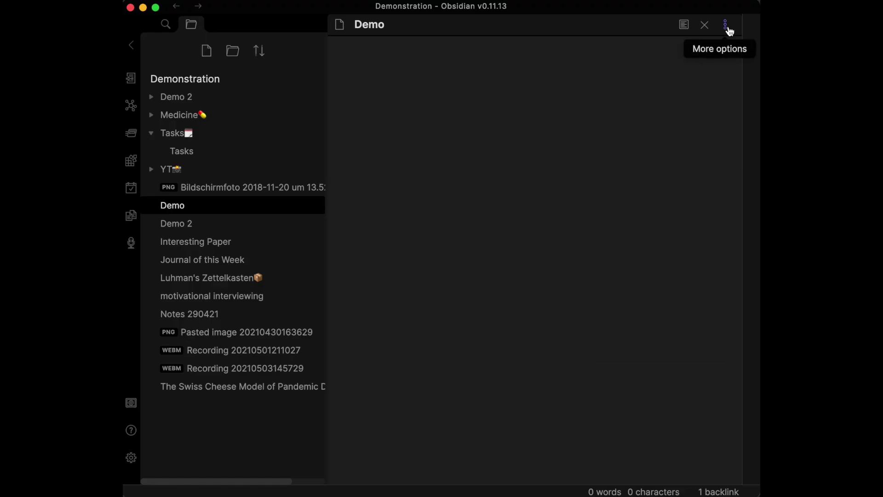
Step: Open the Demo note's backlinks, then find 'Open backlinks for the current file' by searching 'backl' in the command palette
{"action": "left_click", "coordinate": [725, 24]}
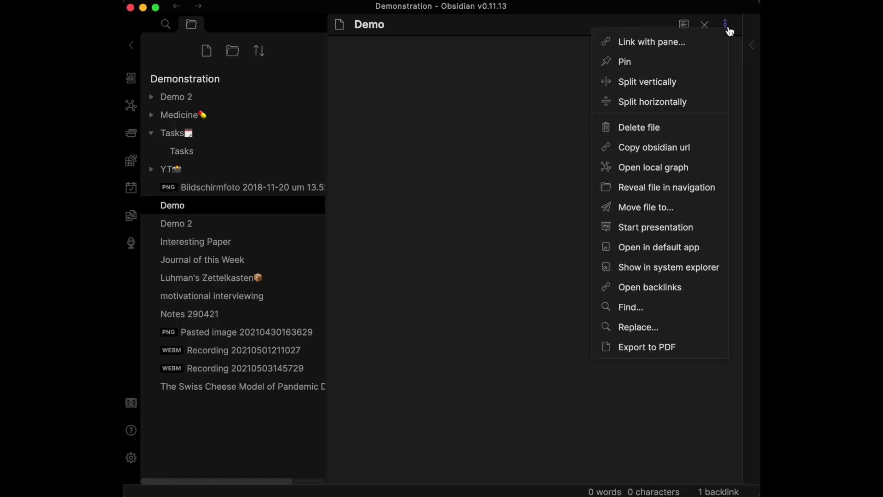
{"action": "left_click", "coordinate": [666, 290]}
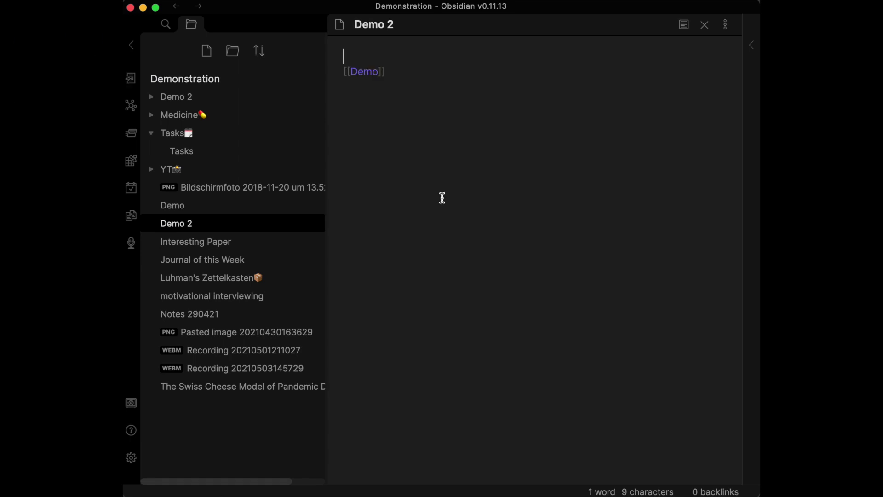
{"action": "key", "text": "ctrl+p"}
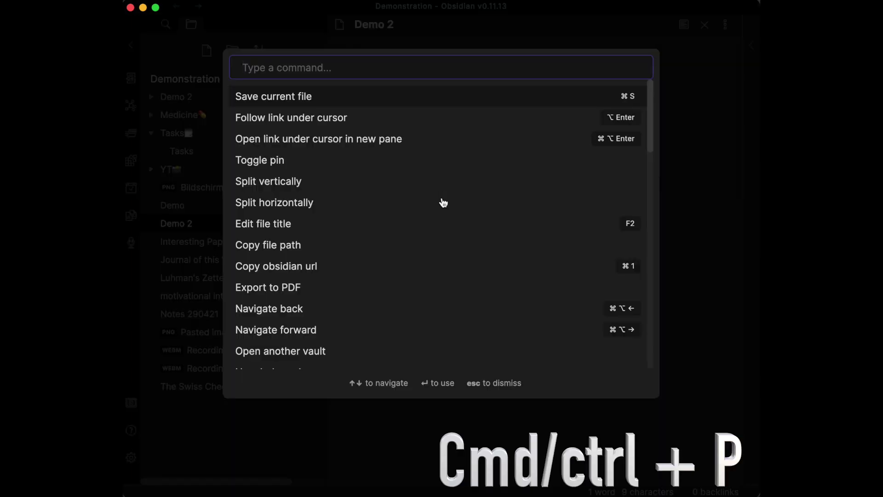
{"action": "type", "text": "backl"}
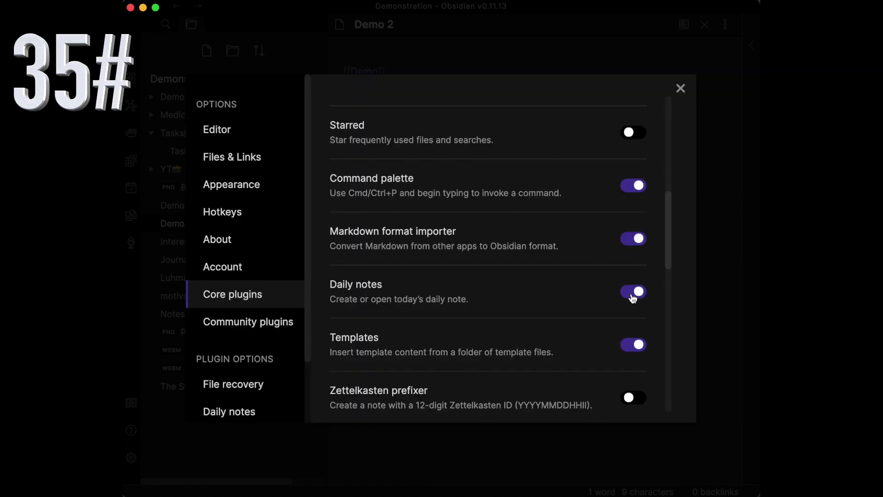
{"action": "left_click", "coordinate": [633, 294]}
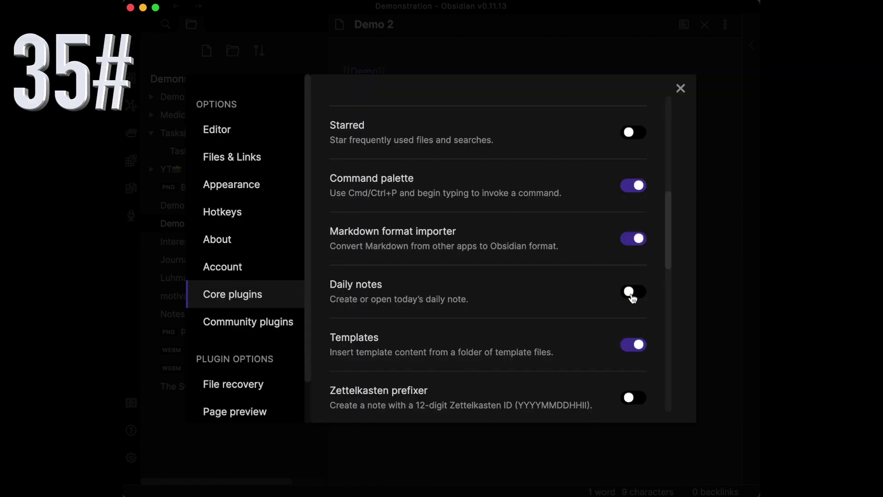
Step: Enable Daily notes, create today's daily note, enable File explorer and show the vault's file list
{"action": "left_click", "coordinate": [633, 295]}
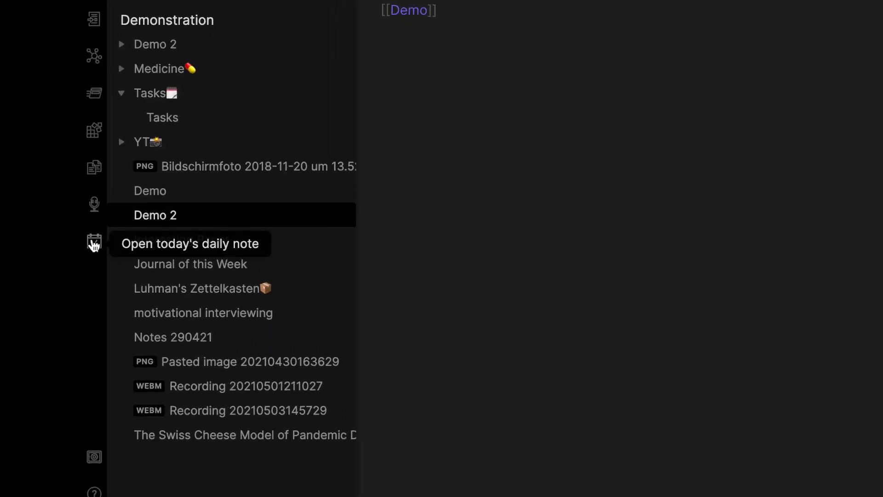
{"action": "left_click", "coordinate": [133, 247]}
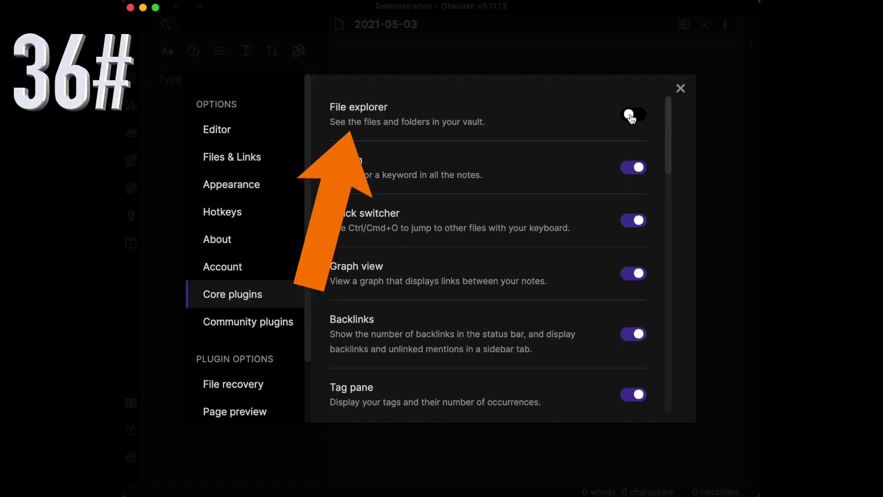
{"action": "left_click", "coordinate": [625, 118]}
{"action": "key", "text": "Escape"}
{"action": "left_click", "coordinate": [191, 25]}
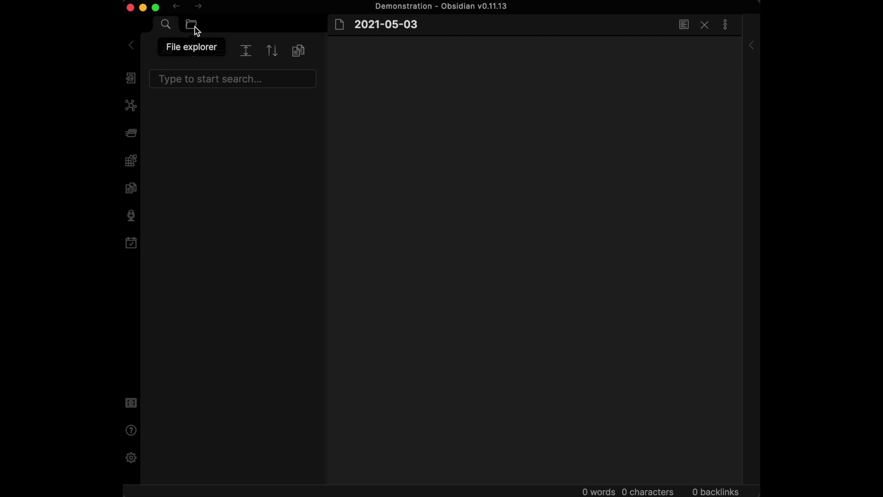
{"action": "left_click", "coordinate": [192, 25]}
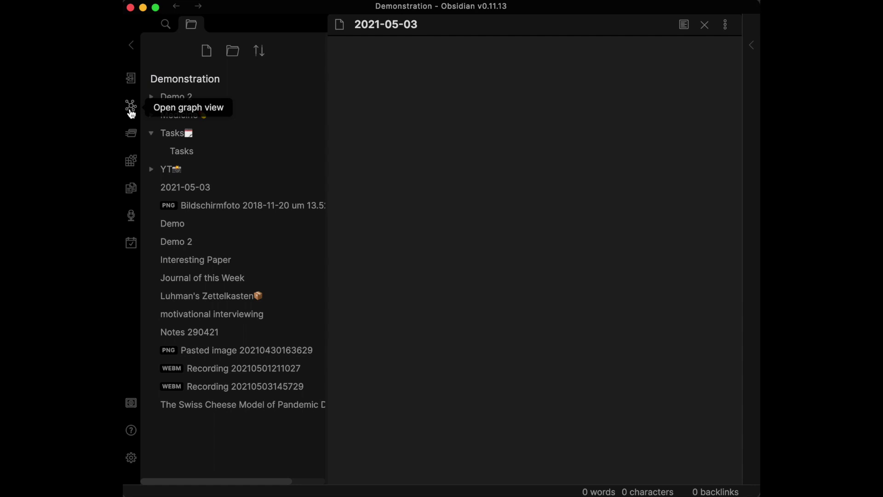
Step: Open the vault's graph view with its filter and display settings hidden
{"action": "left_click", "coordinate": [131, 108]}
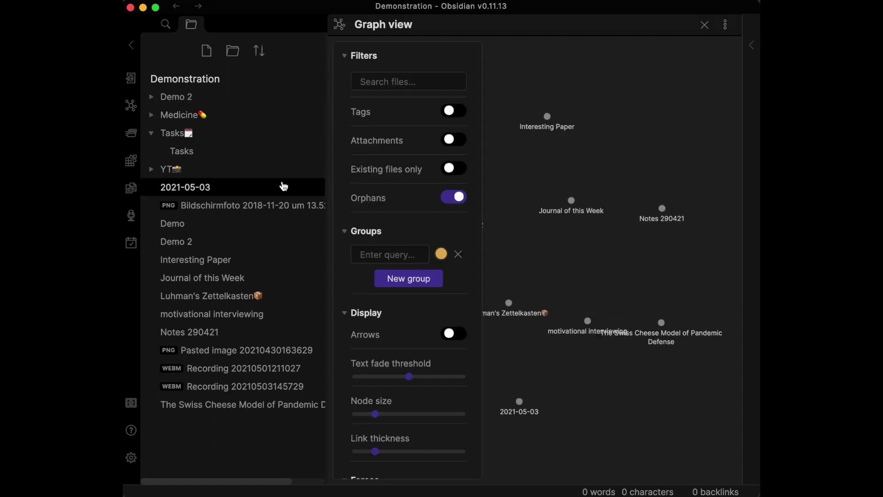
{"action": "left_click", "coordinate": [472, 52]}
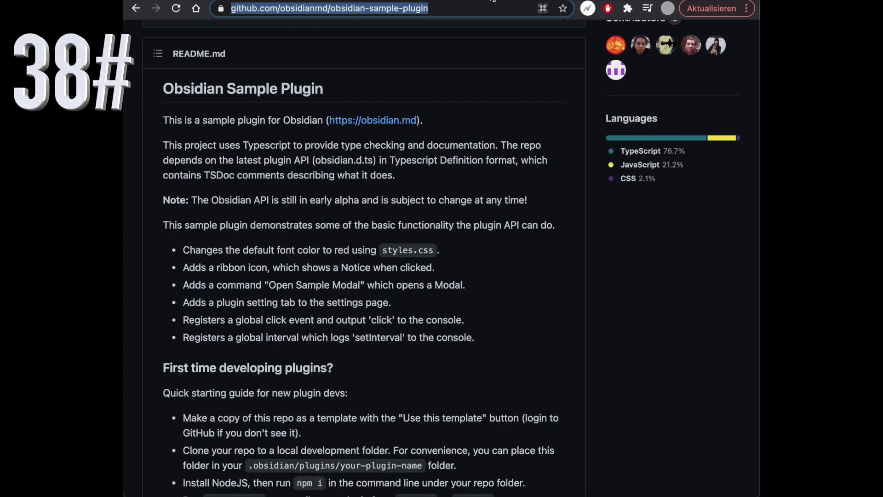
{"action": "scroll", "coordinate": [262, 61], "scroll_direction": "up", "scroll_amount": 9}
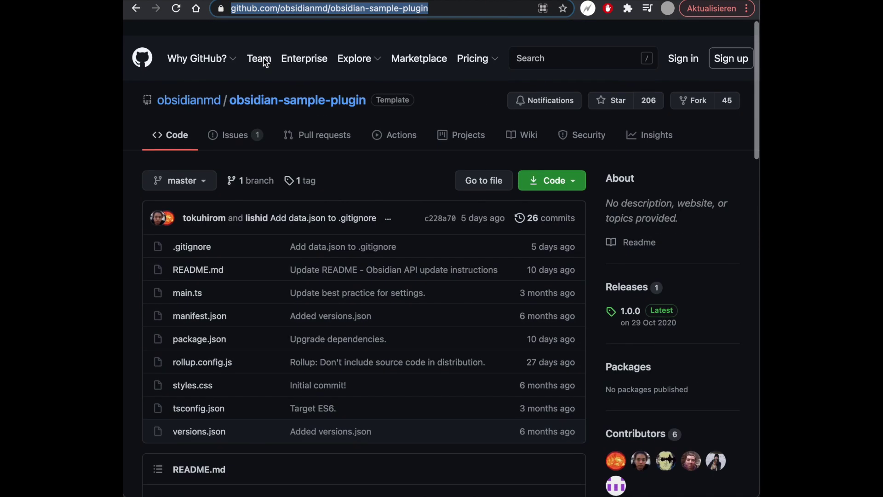
{"action": "scroll", "coordinate": [266, 61], "scroll_direction": "down", "scroll_amount": 9}
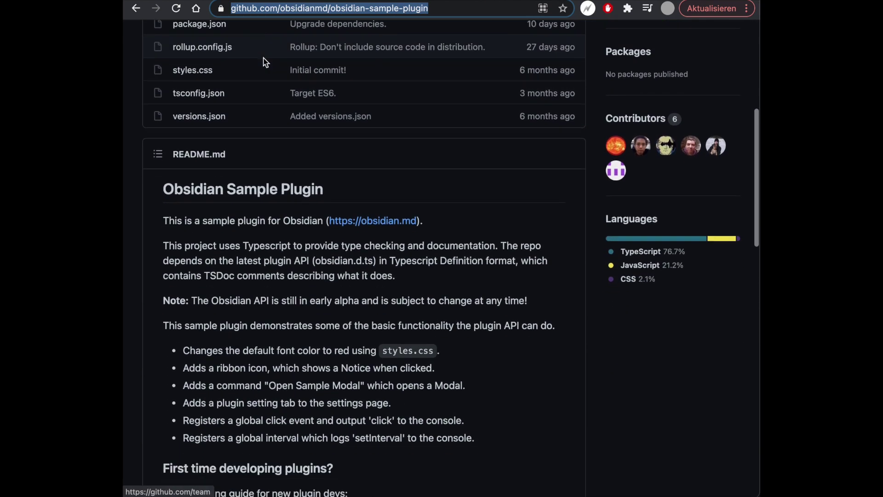
{"action": "scroll", "coordinate": [265, 62], "scroll_direction": "down", "scroll_amount": 2}
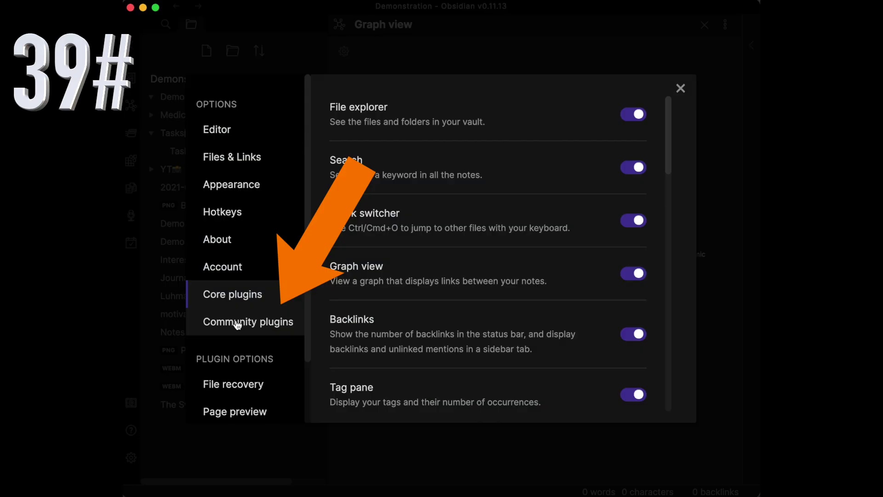
Step: Turn off Safe mode in the Community plugins settings
{"action": "left_click", "coordinate": [237, 323]}
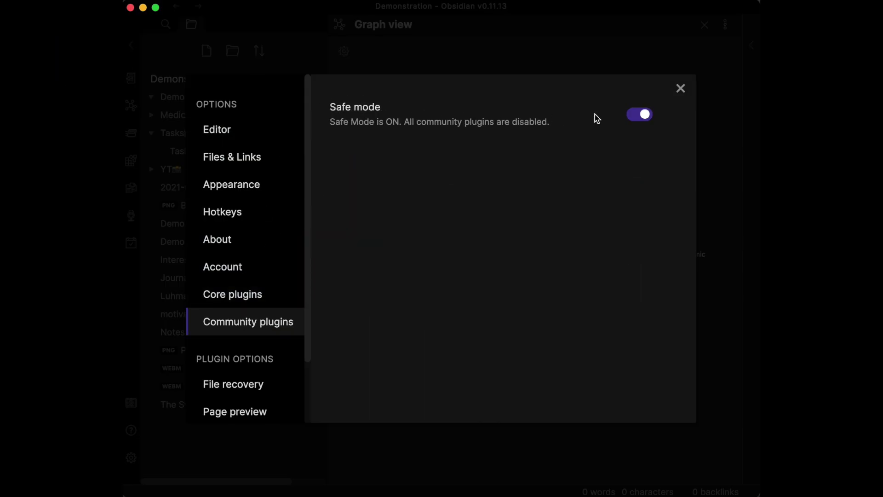
{"action": "left_click", "coordinate": [640, 115]}
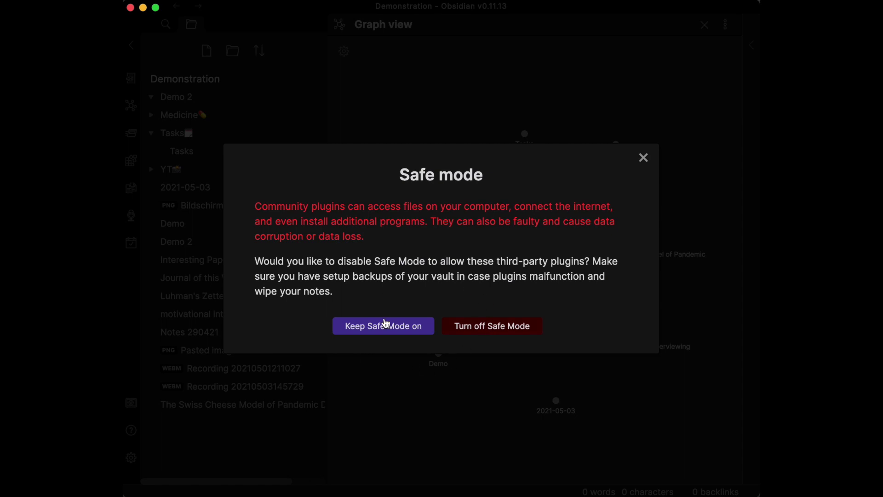
{"action": "left_click", "coordinate": [486, 330]}
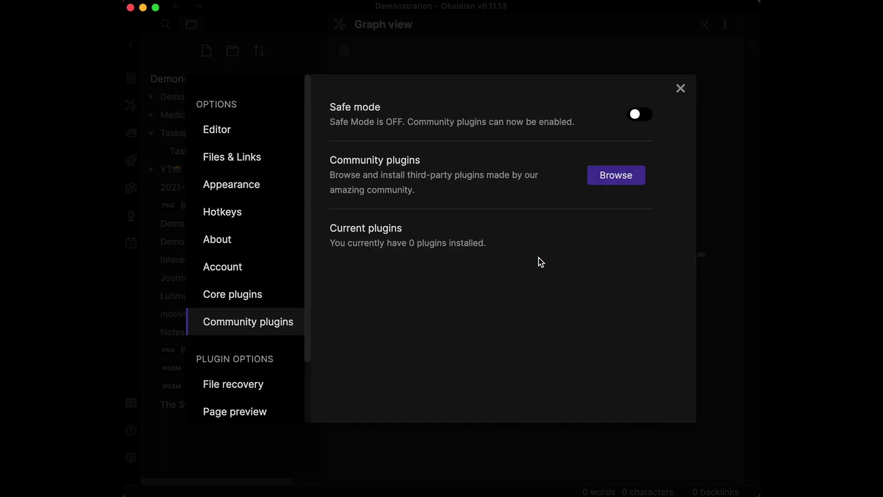
Step: View the Calendar community plugin's details, then enable the Page preview core plugin
{"action": "left_click", "coordinate": [617, 179]}
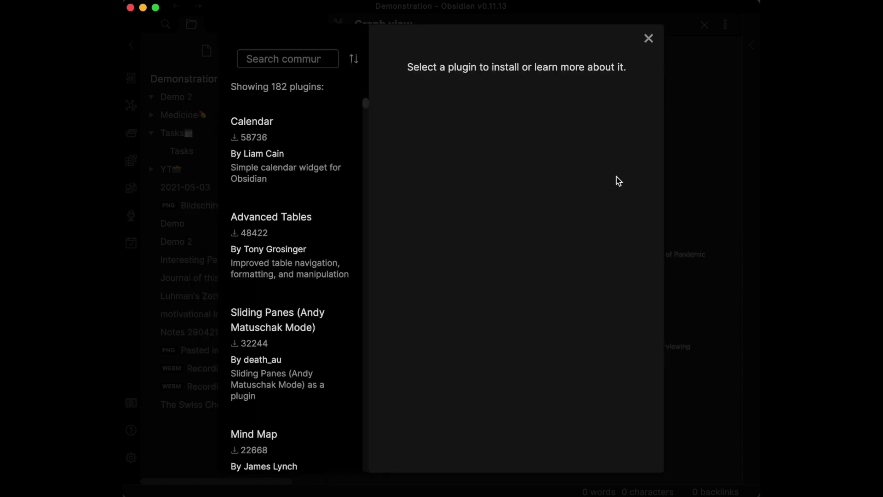
{"action": "left_click", "coordinate": [299, 186]}
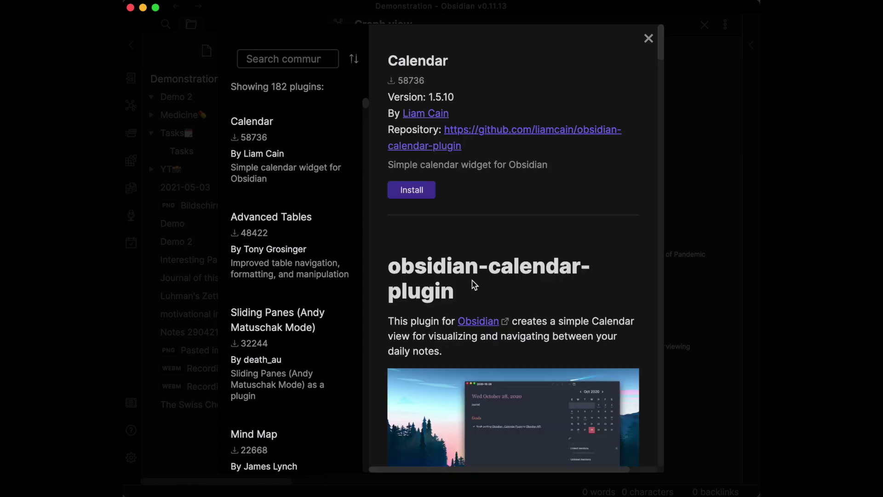
{"action": "scroll", "coordinate": [475, 285], "scroll_direction": "down", "scroll_amount": 5}
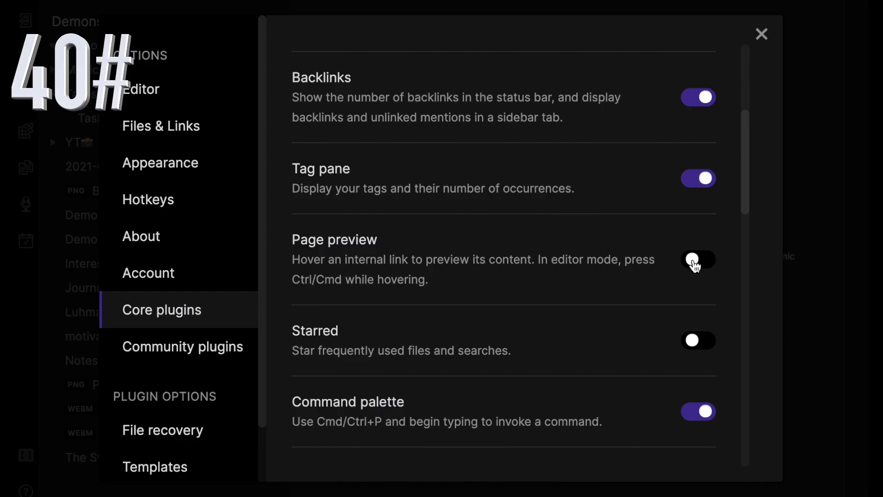
{"action": "left_click", "coordinate": [695, 262]}
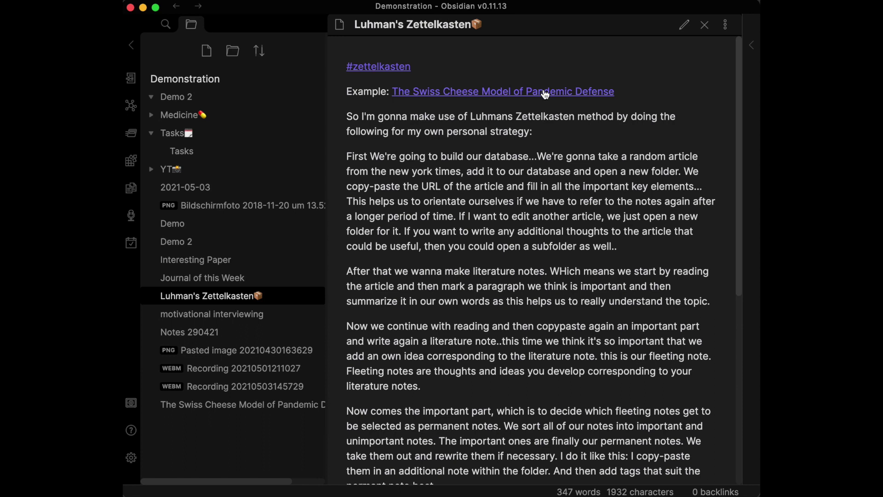
Step: Copy Luhman's Zettelkasten's obsidian URL, paste it into Apple Notes and open the note from it
{"action": "mouse_move", "coordinate": [545, 95]}
{"action": "scroll", "coordinate": [558, 210], "scroll_direction": "down", "scroll_amount": 5}
{"action": "scroll", "coordinate": [558, 210], "scroll_direction": "down", "scroll_amount": 5}
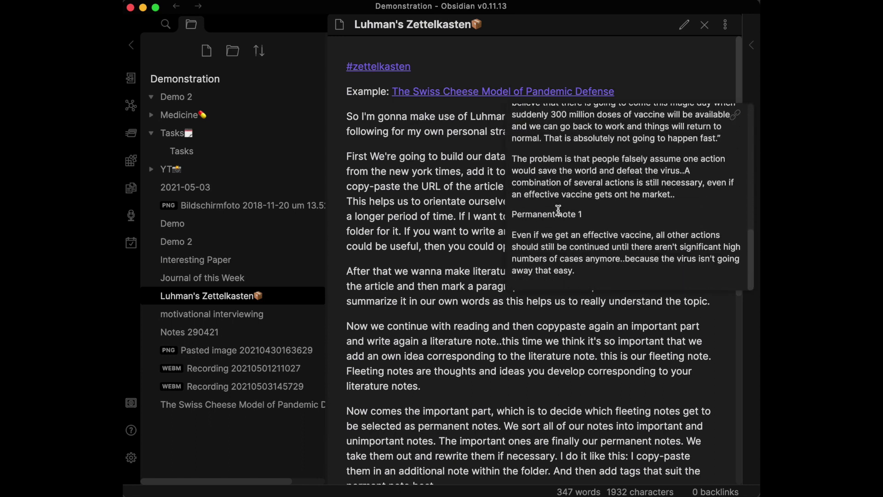
{"action": "left_click", "coordinate": [725, 25]}
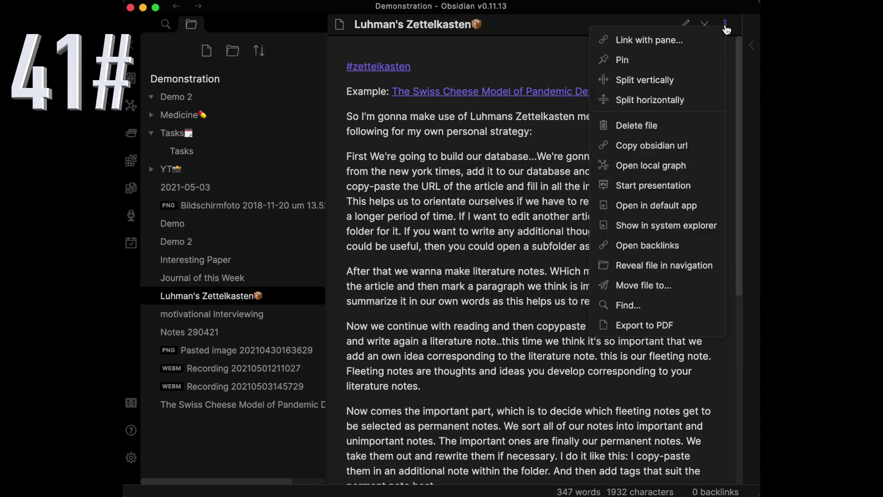
{"action": "left_click", "coordinate": [660, 146]}
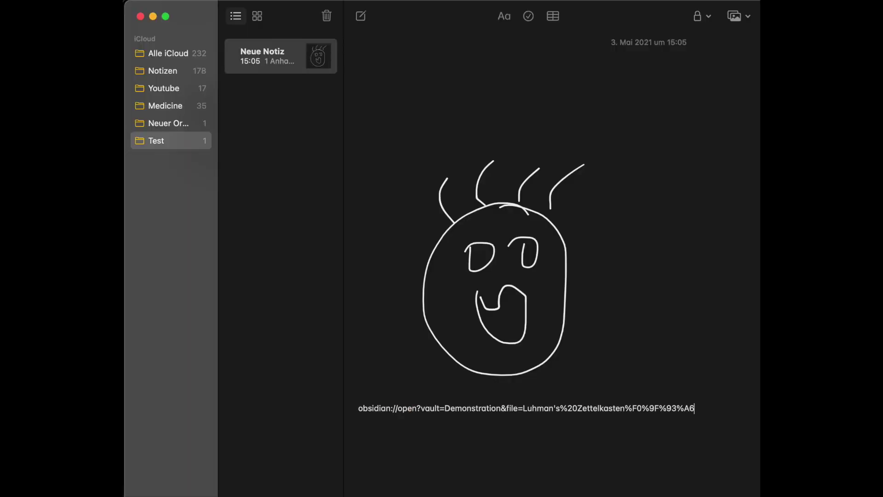
{"action": "key", "text": "Return"}
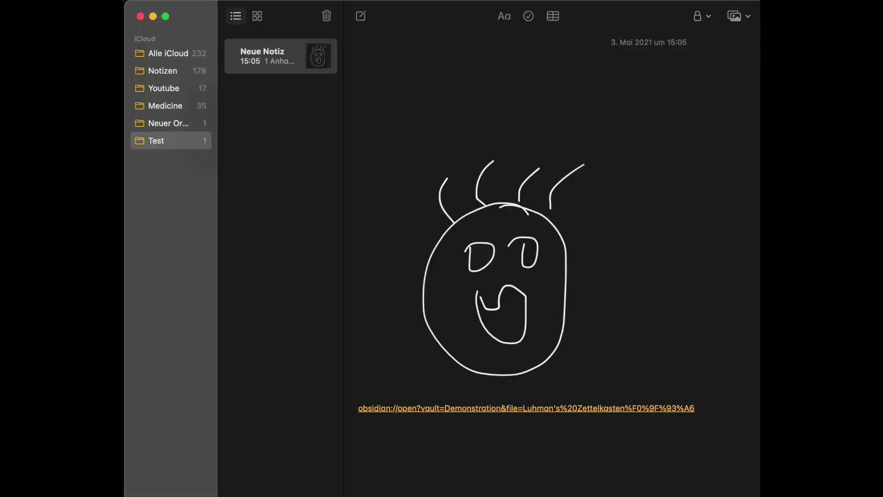
{"action": "left_click", "coordinate": [456, 416]}
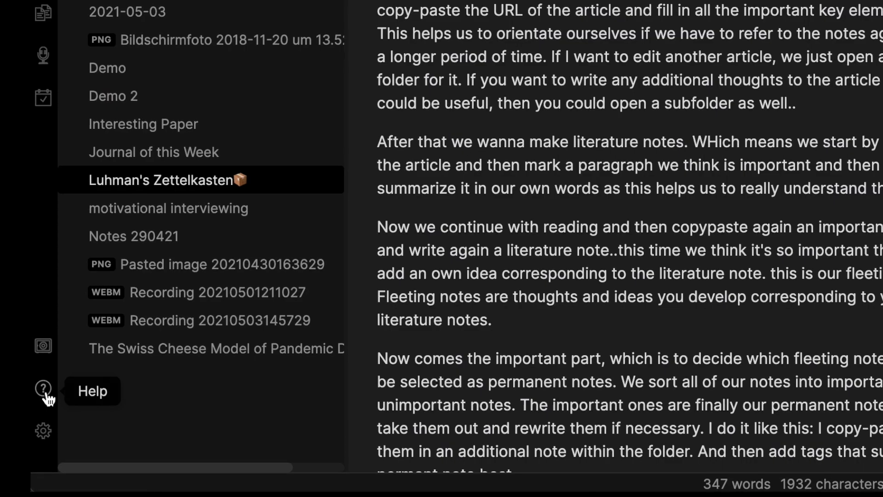
Step: Create a new vault named 'Demo 3'
{"action": "left_click", "coordinate": [43, 347]}
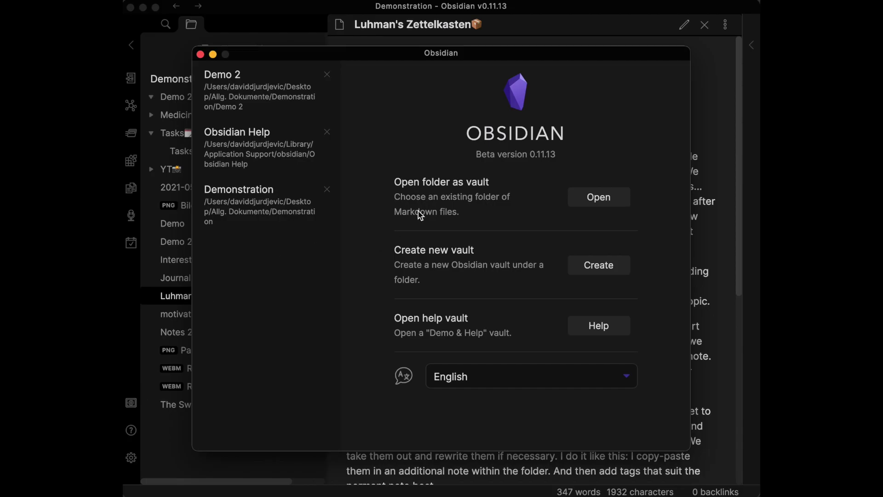
{"action": "left_click", "coordinate": [596, 265]}
{"action": "left_click", "coordinate": [579, 225]}
{"action": "type", "text": "Demo 3"}
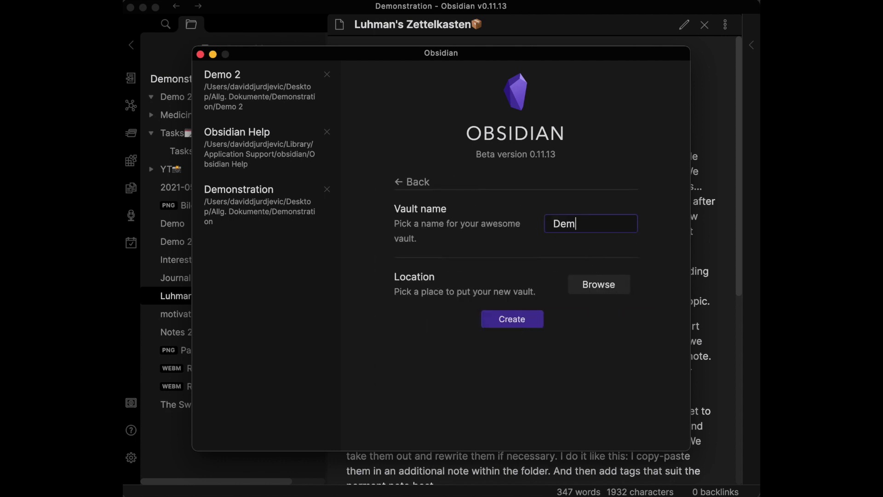
{"action": "left_click", "coordinate": [512, 319]}
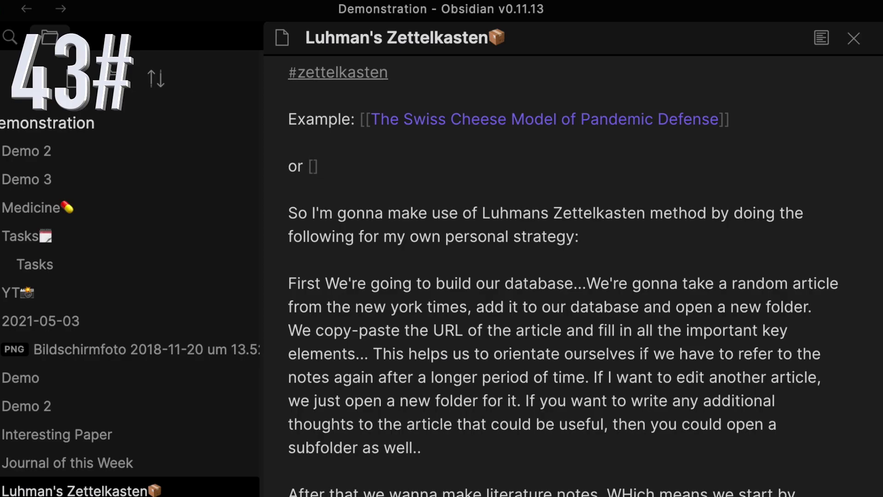
Step: Add a second [[The Swiss Cheese Model of Pandemic Defense]] link in the note, typing 'Cheese Model' after it
{"action": "type", "text": "[[Th"}
{"action": "key", "text": "Return"}
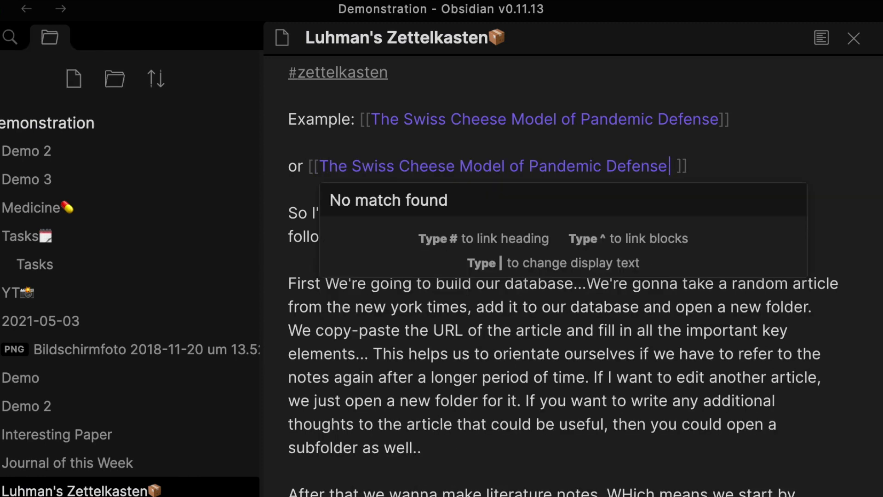
{"action": "type", "text": "Cheese Model"}
Step: Give the new link the display text 'Swiss Cheese Model' and show the note in reading view
{"action": "left_click", "coordinate": [680, 166]}
{"action": "type", "text": "Swiss Cheese Mod"}
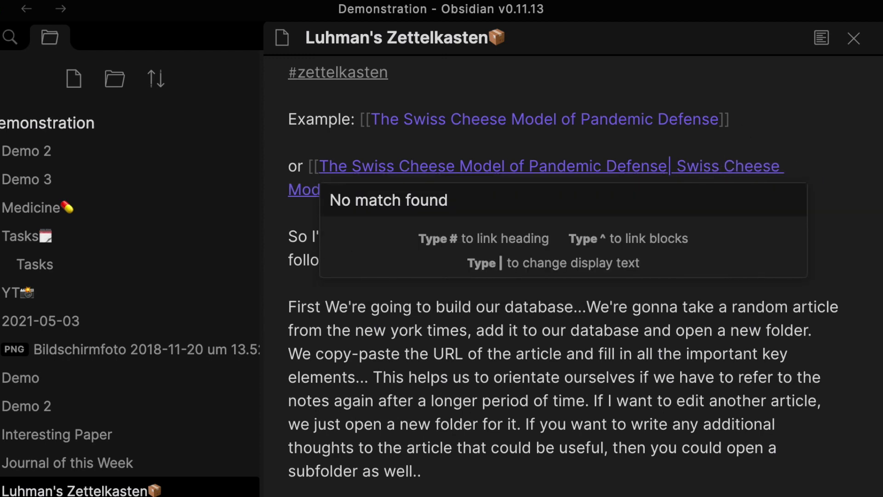
{"action": "left_click", "coordinate": [293, 219]}
{"action": "left_click", "coordinate": [822, 39]}
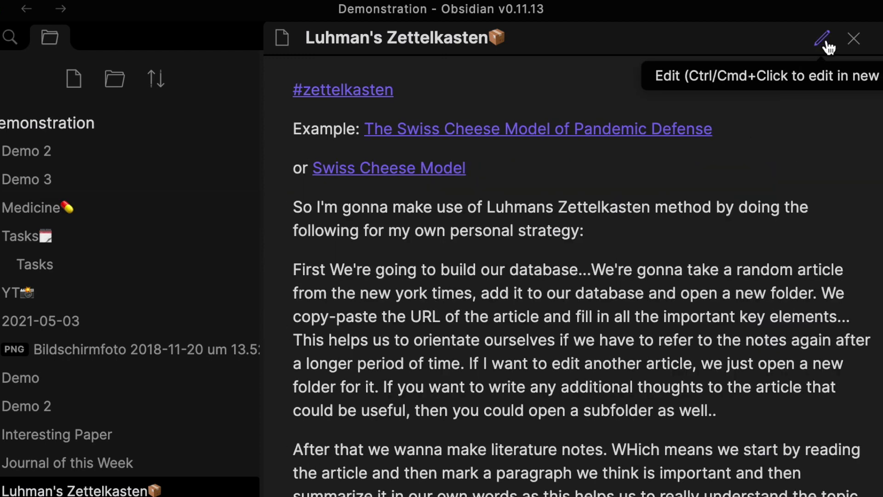
{"action": "mouse_move", "coordinate": [322, 170]}
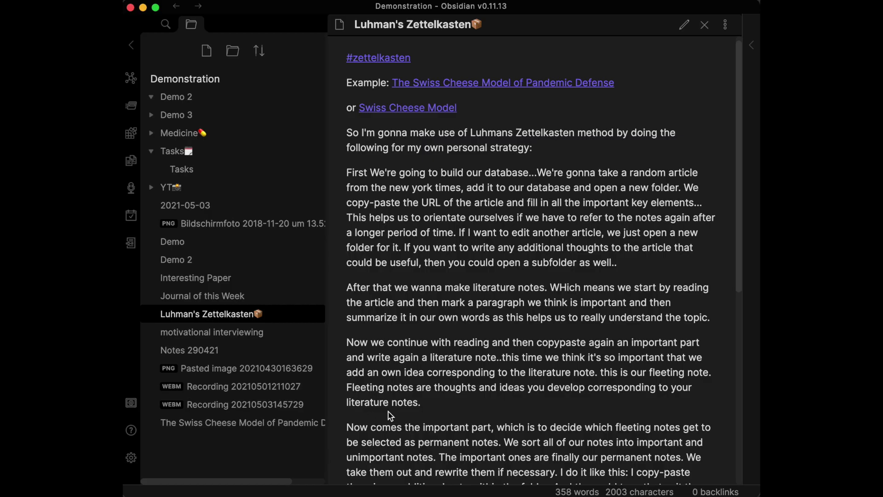
Step: Open the Demo 2 note with the quick switcher
{"action": "key", "text": "super+o"}
{"action": "key", "text": "Down"}
{"action": "key", "text": "Down"}
{"action": "key", "text": "Up"}
{"action": "key", "text": "Up"}
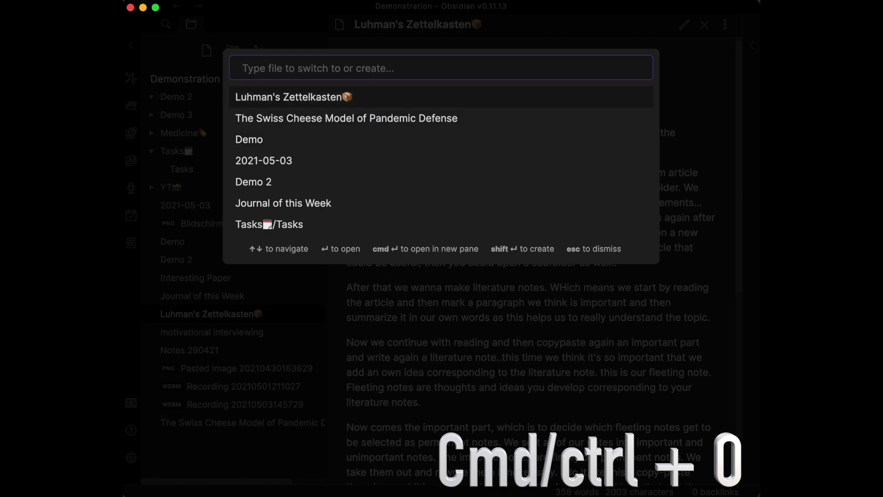
{"action": "key", "text": "Down"}
{"action": "key", "text": "Down"}
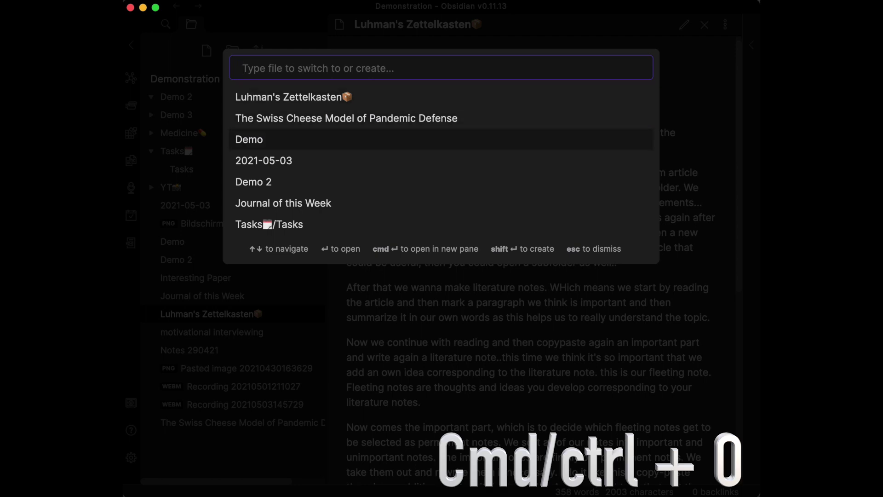
{"action": "key", "text": "Down"}
{"action": "key", "text": "Down"}
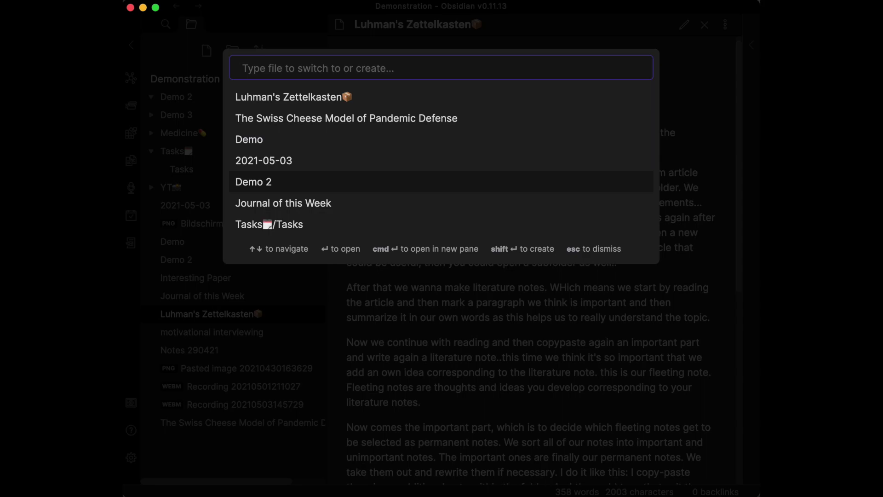
{"action": "key", "text": "Return"}
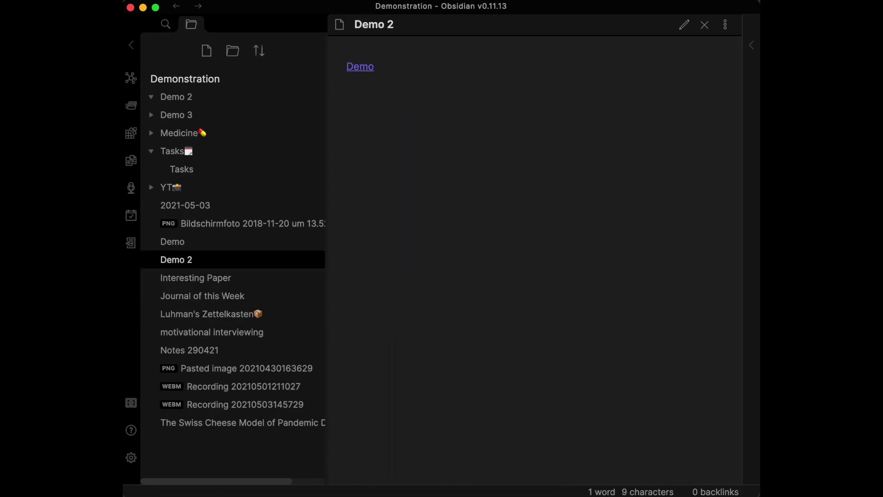
Step: Open The Swiss Cheese Model of Pandemic Defense in a new pane beside Demo 2
{"action": "key", "text": "super+o"}
{"action": "key", "text": "Escape"}
{"action": "key", "text": "super+o"}
{"action": "key", "text": "Down"}
{"action": "key", "text": "Down"}
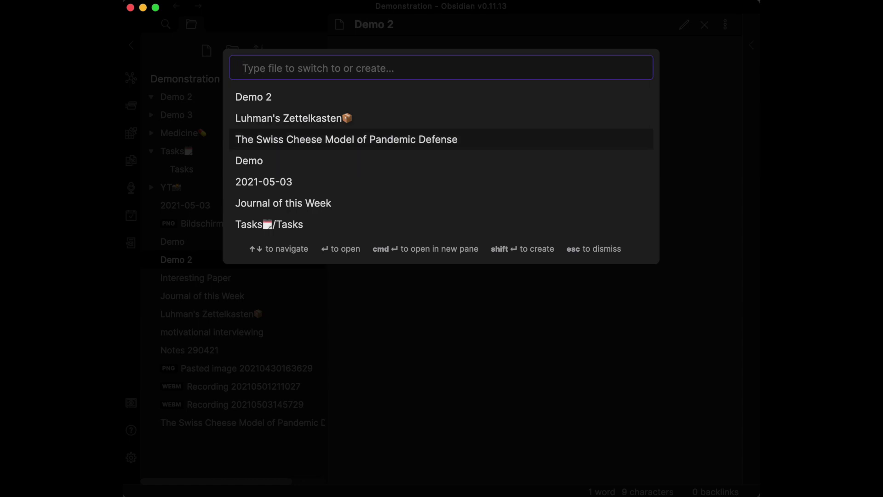
{"action": "key", "text": "super+Return"}
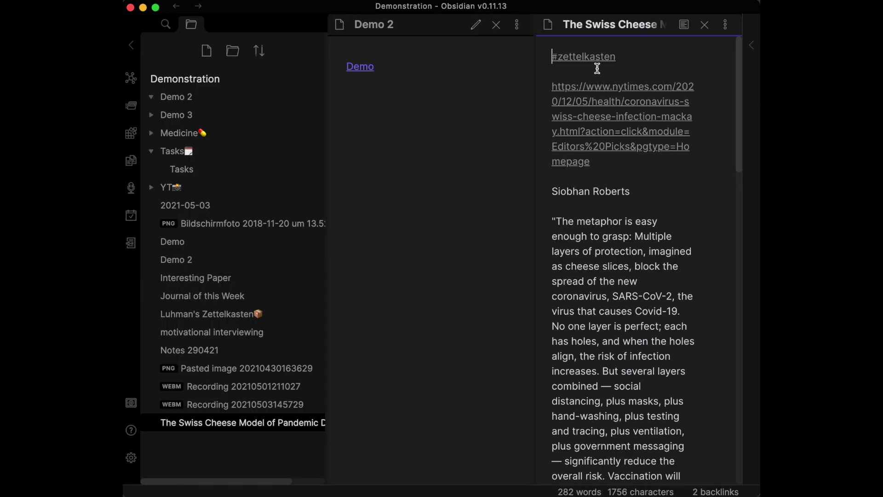
Step: Enable the Random note plugin, open a random note and assign it a hotkey
{"action": "left_click", "coordinate": [678, 267]}
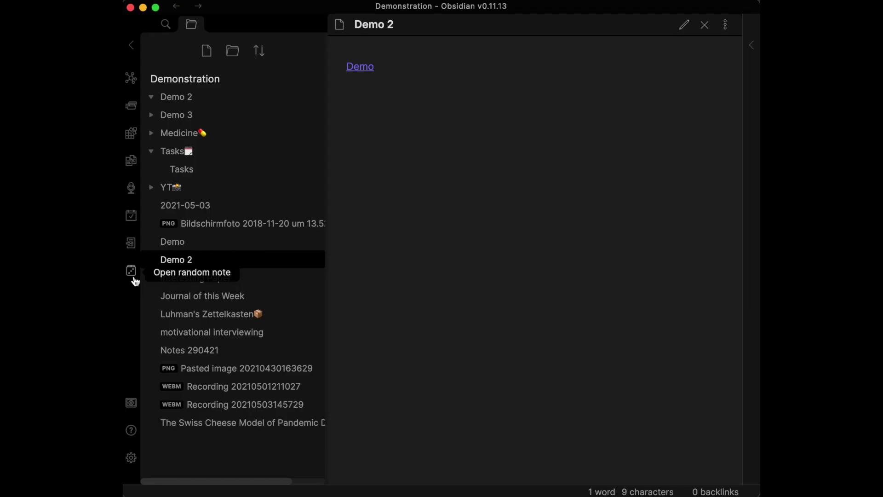
{"action": "left_click", "coordinate": [131, 271]}
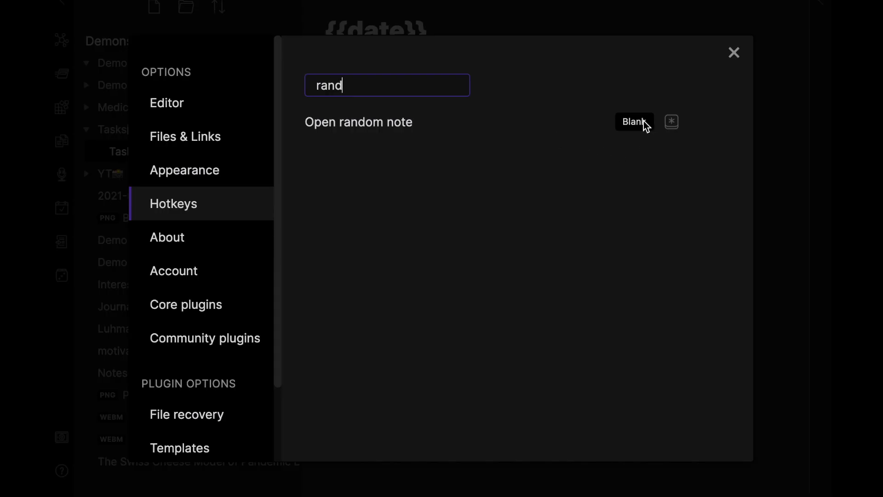
{"action": "left_click", "coordinate": [671, 122]}
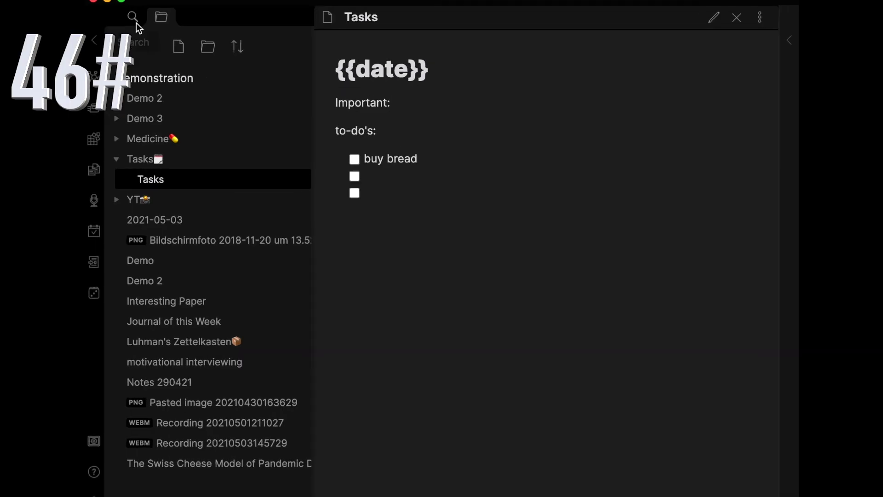
Step: Search the vault for 'zettel', then enable the Slides core plugin
{"action": "left_click", "coordinate": [131, 17]}
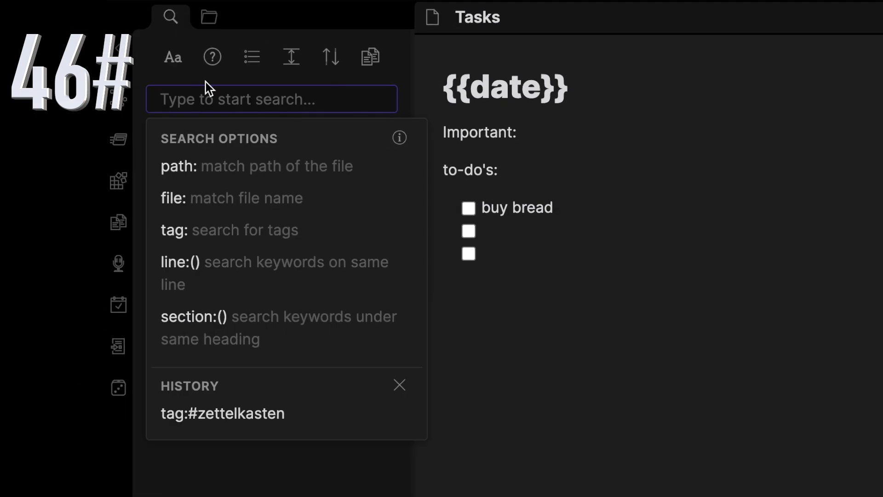
{"action": "type", "text": "zettel"}
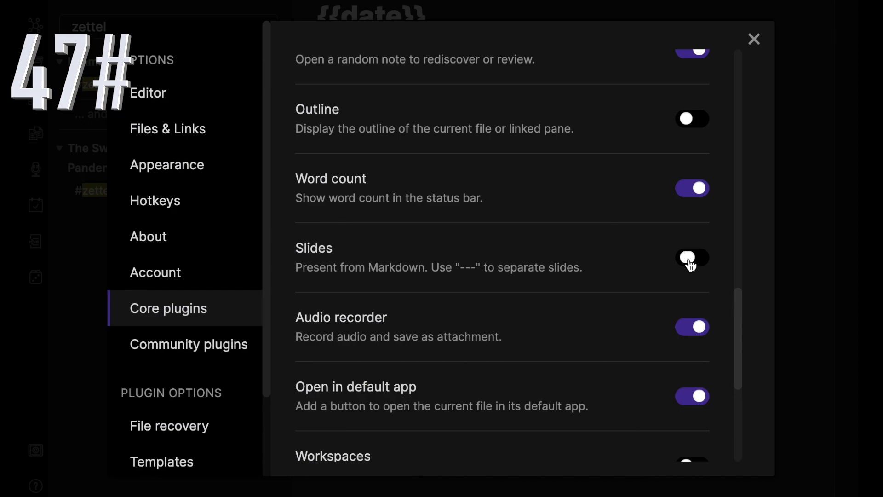
{"action": "left_click", "coordinate": [690, 265]}
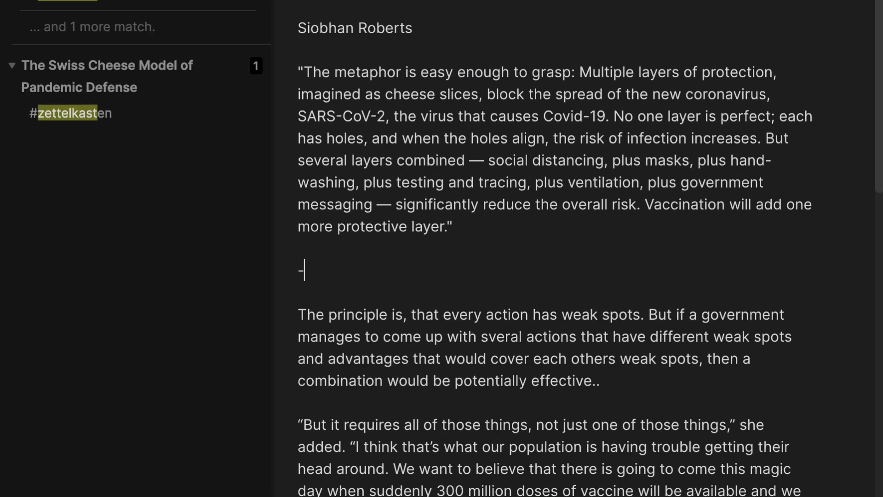
Step: Insert '---' slide separators between paragraphs of the Swiss Cheese note
{"action": "type", "text": "---"}
{"action": "scroll", "coordinate": [425, 316], "scroll_direction": "down", "scroll_amount": 5}
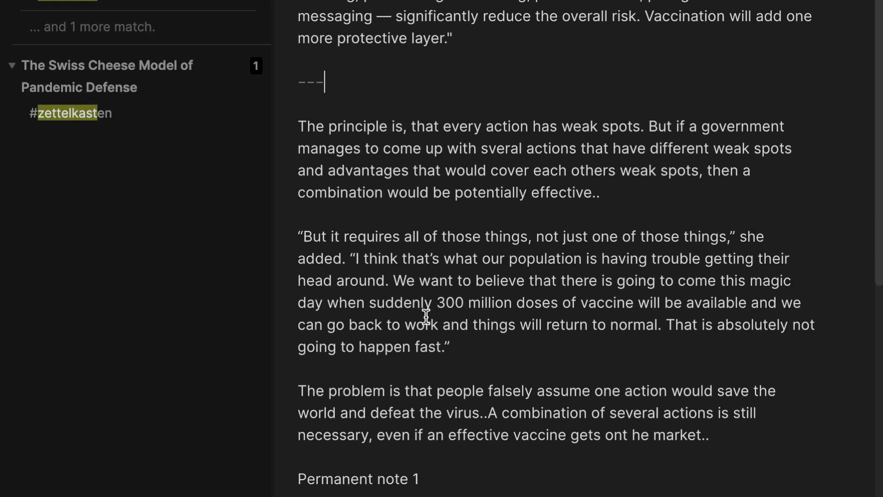
{"action": "left_click", "coordinate": [604, 302]}
{"action": "key", "text": "Return"}
{"action": "key", "text": "Return"}
{"action": "type", "text": "---"}
Step: Present the note as slides and advance one slide, then enable the Templates core plugin
{"action": "left_click", "coordinate": [717, 21]}
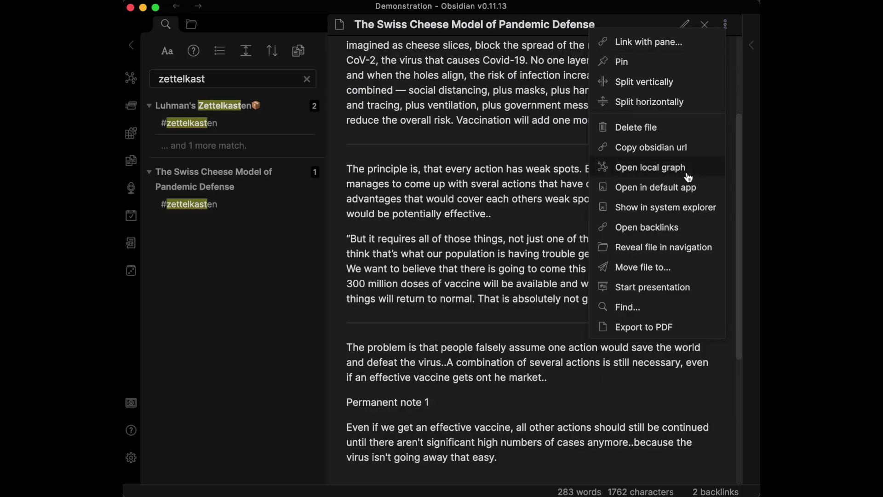
{"action": "left_click", "coordinate": [656, 286]}
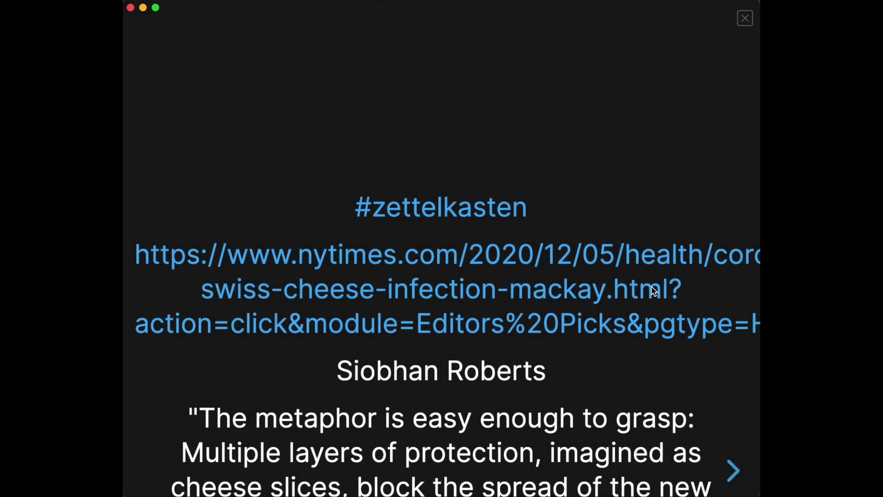
{"action": "key", "text": "Right"}
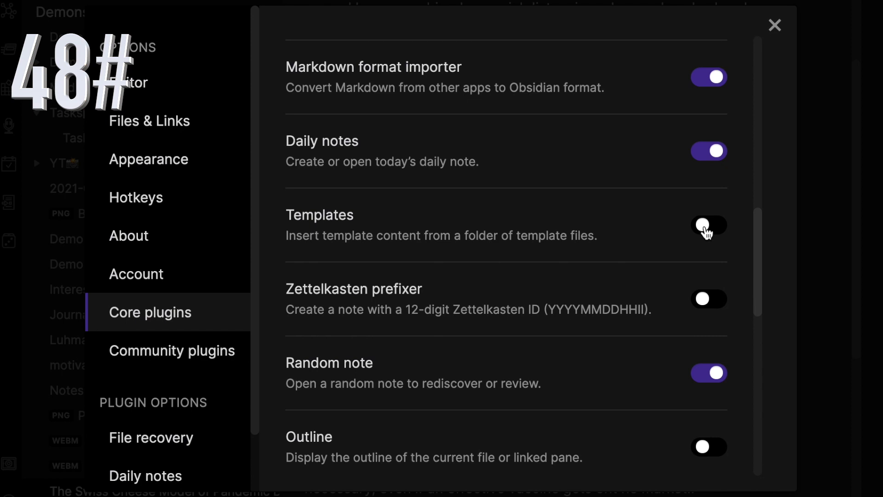
{"action": "left_click", "coordinate": [706, 230]}
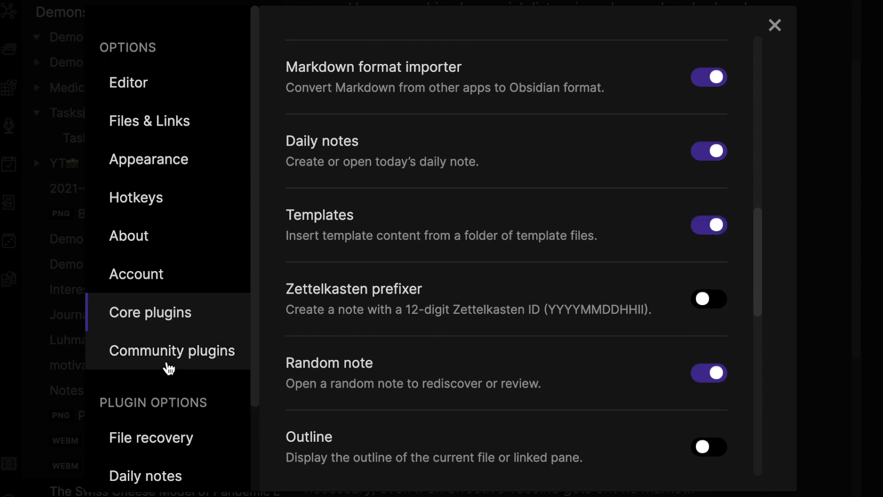
Step: In the Templates plugin options, set the template folder to Tasks and begin retyping the date format as YYYY-MM-DD
{"action": "scroll", "coordinate": [170, 366], "scroll_direction": "down", "scroll_amount": 2}
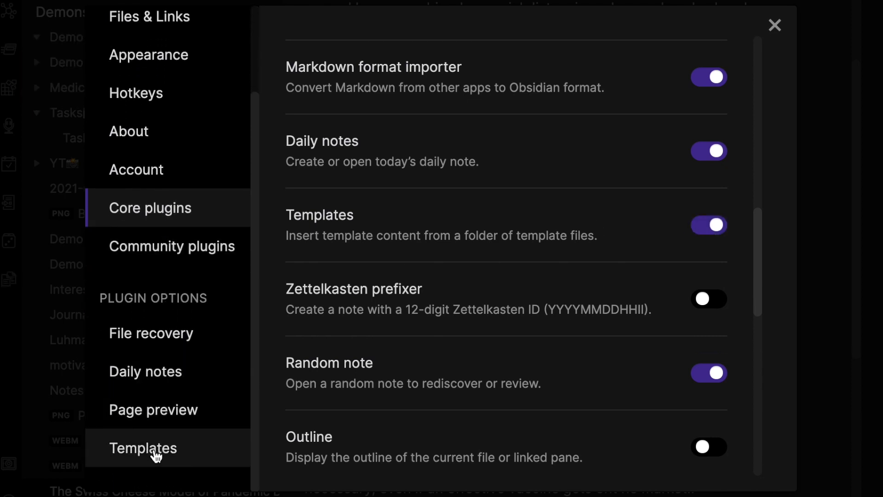
{"action": "left_click", "coordinate": [157, 453]}
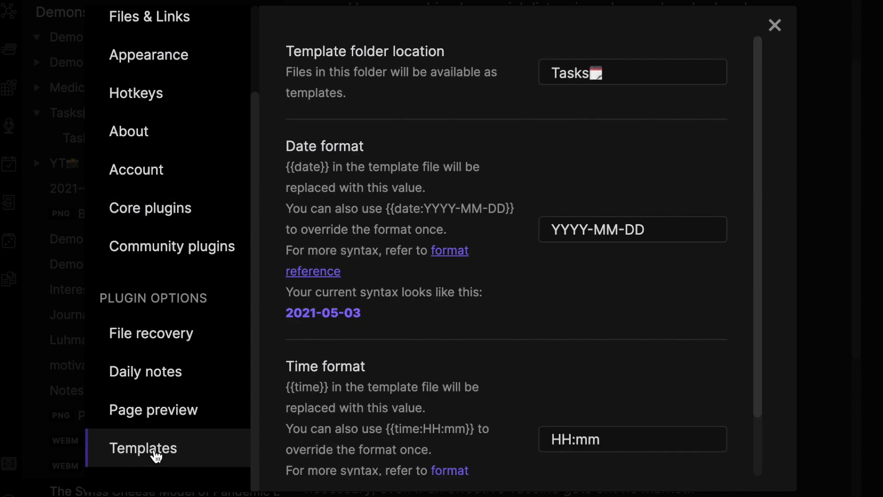
{"action": "left_click", "coordinate": [638, 75]}
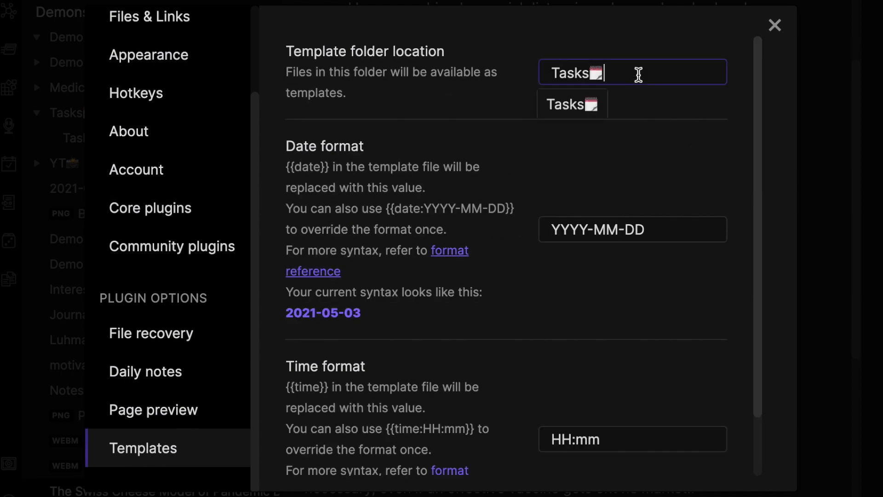
{"action": "left_click_drag", "start_coordinate": [638, 74], "coordinate": [539, 68]}
{"action": "key", "text": "BackSpace"}
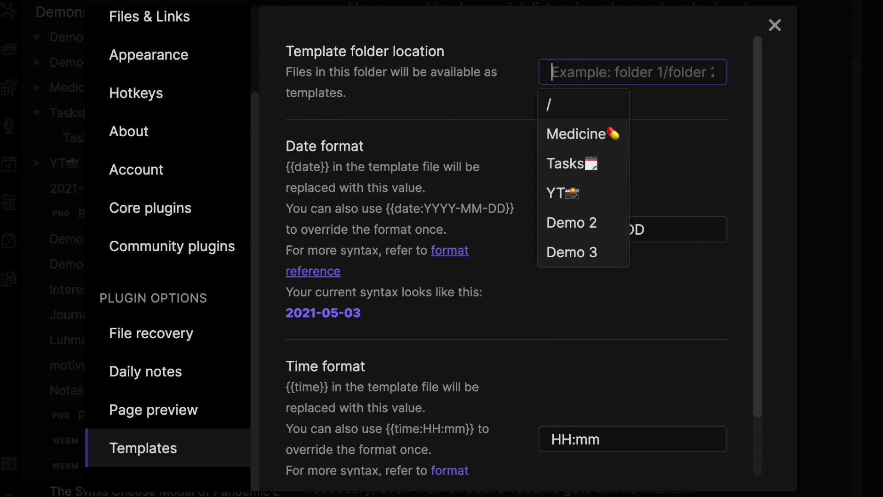
{"action": "left_click", "coordinate": [583, 165]}
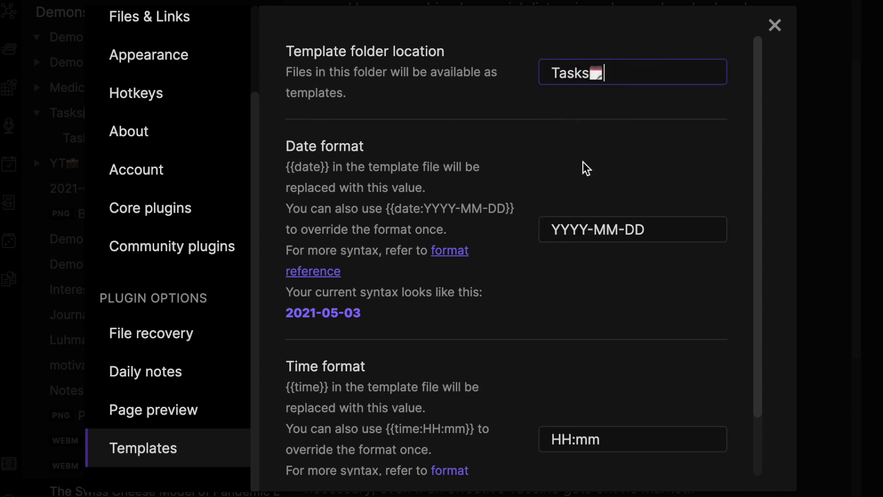
{"action": "left_click_drag", "start_coordinate": [646, 230], "coordinate": [552, 230]}
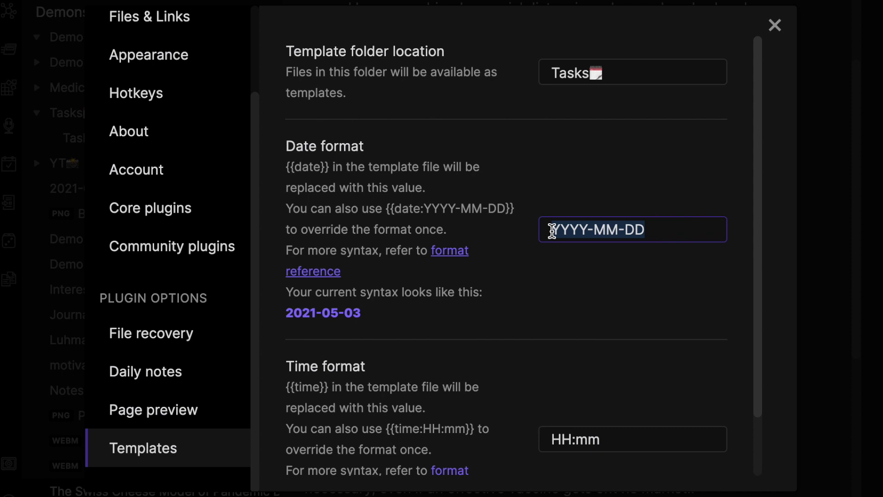
{"action": "type", "text": "YYYY"}
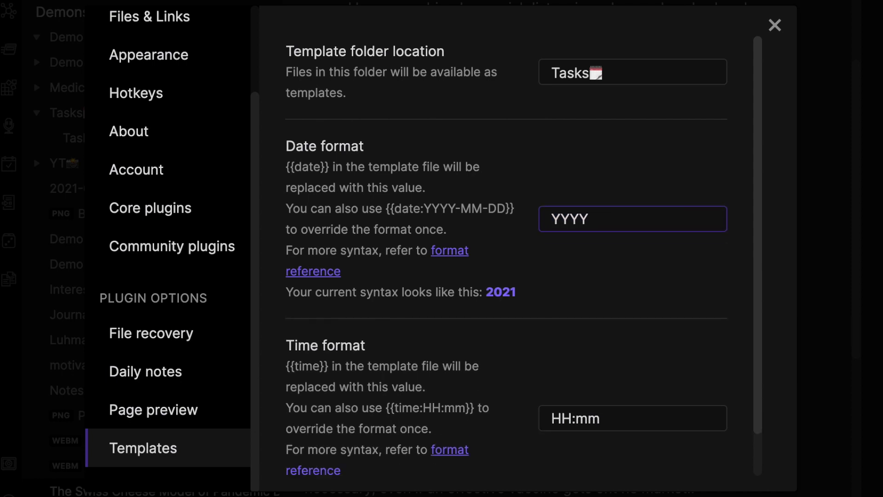
{"action": "type", "text": "-"}
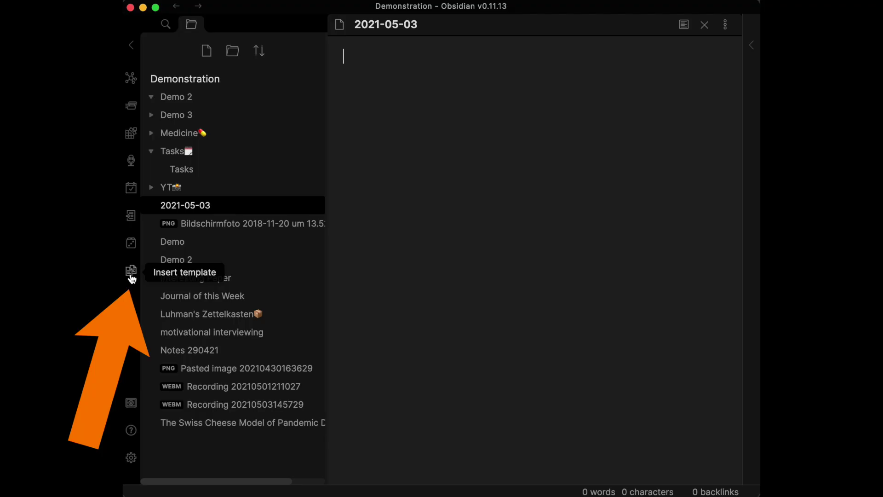
Step: Insert the Tasks template into the 2021-05-03 note, tick off buy bread in reading view, and open the graph view's settings
{"action": "left_click", "coordinate": [131, 270]}
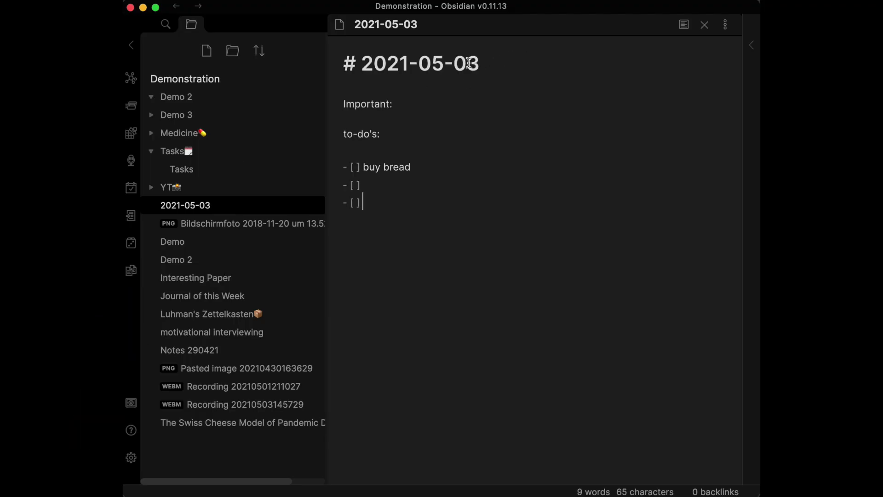
{"action": "left_click", "coordinate": [684, 25]}
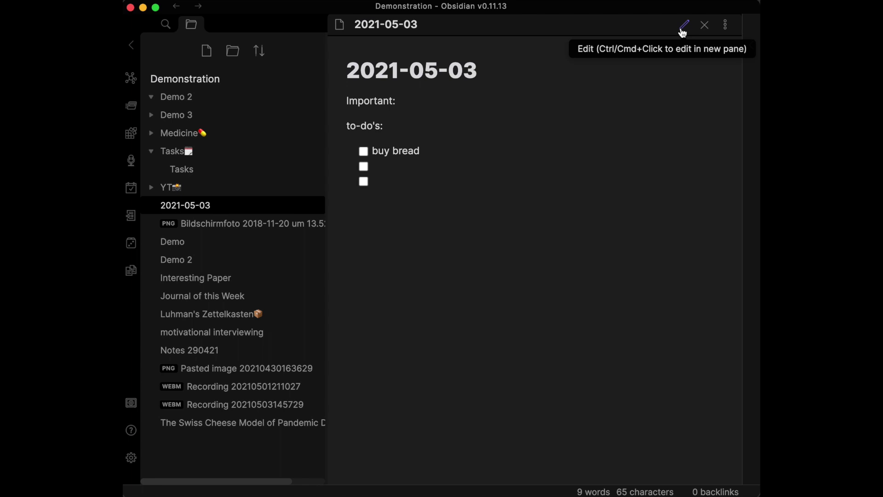
{"action": "left_click", "coordinate": [364, 152]}
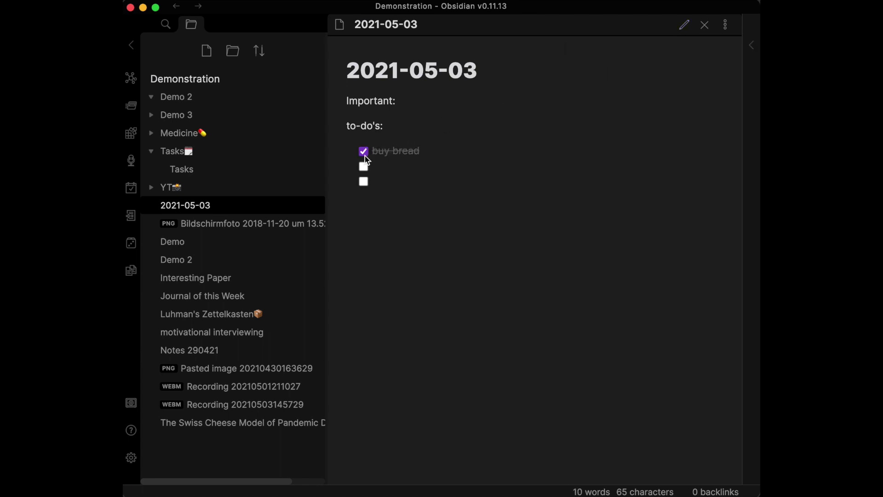
{"action": "key", "text": "super+g"}
{"action": "left_click", "coordinate": [342, 53]}
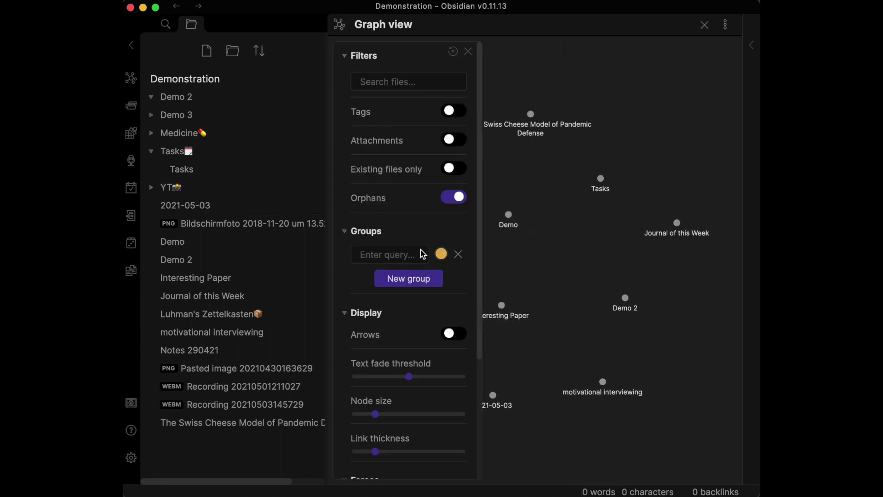
Step: Add a graph group with the query 'zettelkasten', plus another empty group
{"action": "scroll", "coordinate": [397, 333], "scroll_direction": "down", "scroll_amount": 1}
{"action": "left_click_drag", "start_coordinate": [444, 351], "coordinate": [449, 361]}
{"action": "left_click", "coordinate": [404, 231]}
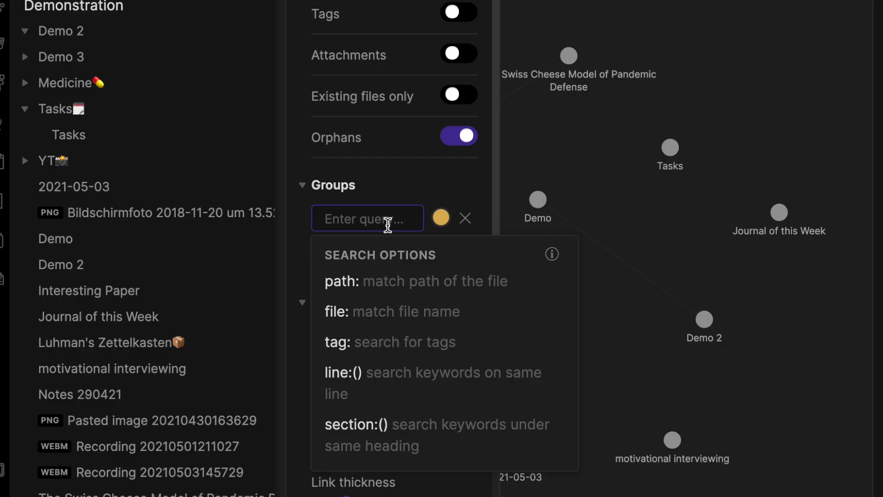
{"action": "type", "text": "zettelkasten"}
{"action": "left_click", "coordinate": [394, 253]}
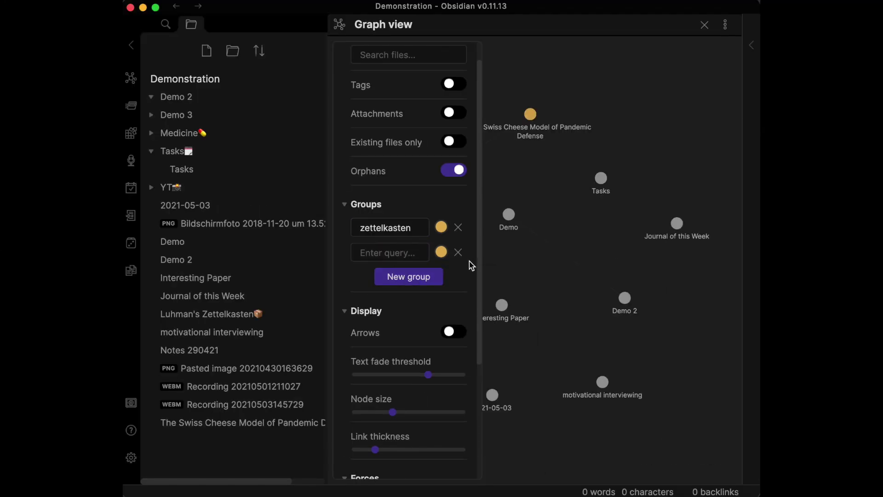
Step: Close the graph settings and bring up Export to PDF for the Swiss Cheese Model note
{"action": "scroll", "coordinate": [473, 184], "scroll_direction": "up", "scroll_amount": 1}
{"action": "left_click", "coordinate": [474, 56]}
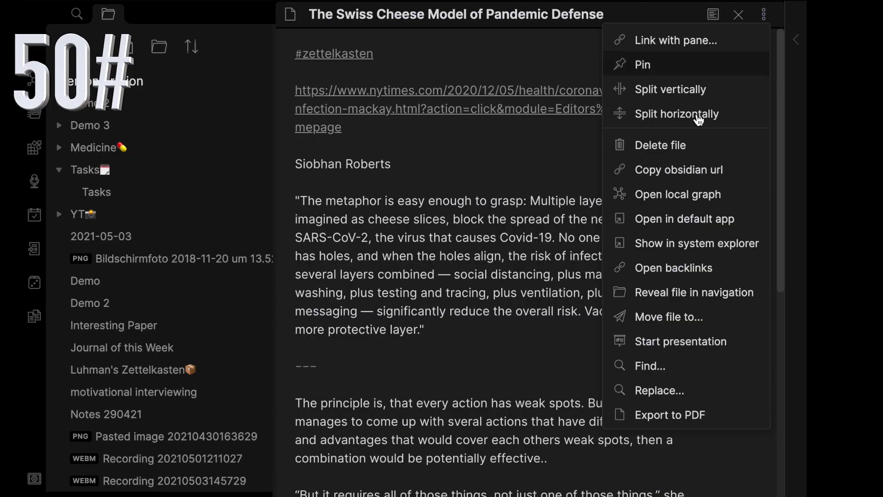
{"action": "left_click", "coordinate": [658, 415]}
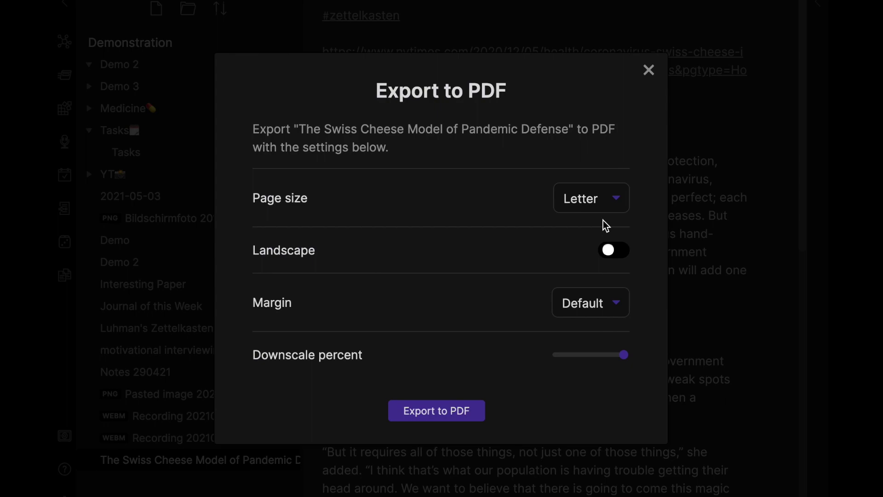